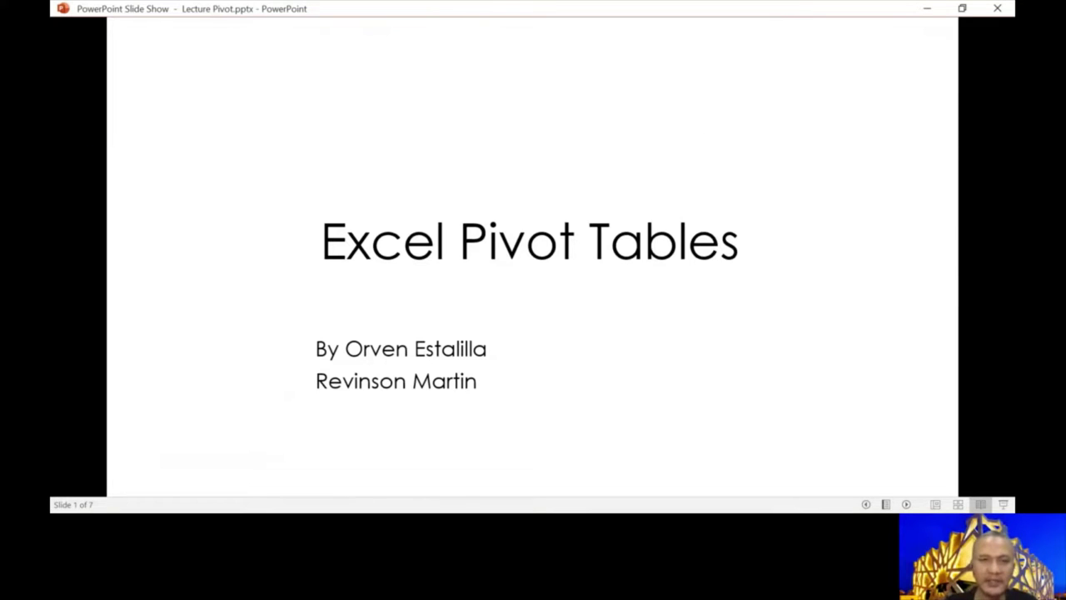
# Advance the slide show to slide 2, which defines a pivot table
pyautogui.press('Right')
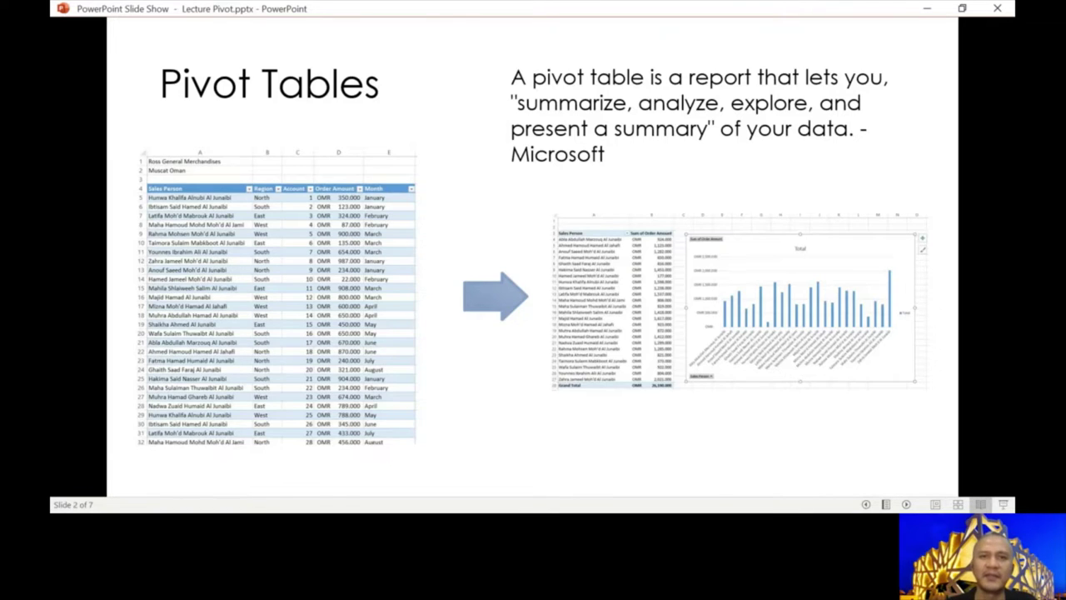
# Move past the Excel table slide to slide 4, The Create PivotTable Dialog box
pyautogui.press('Right')
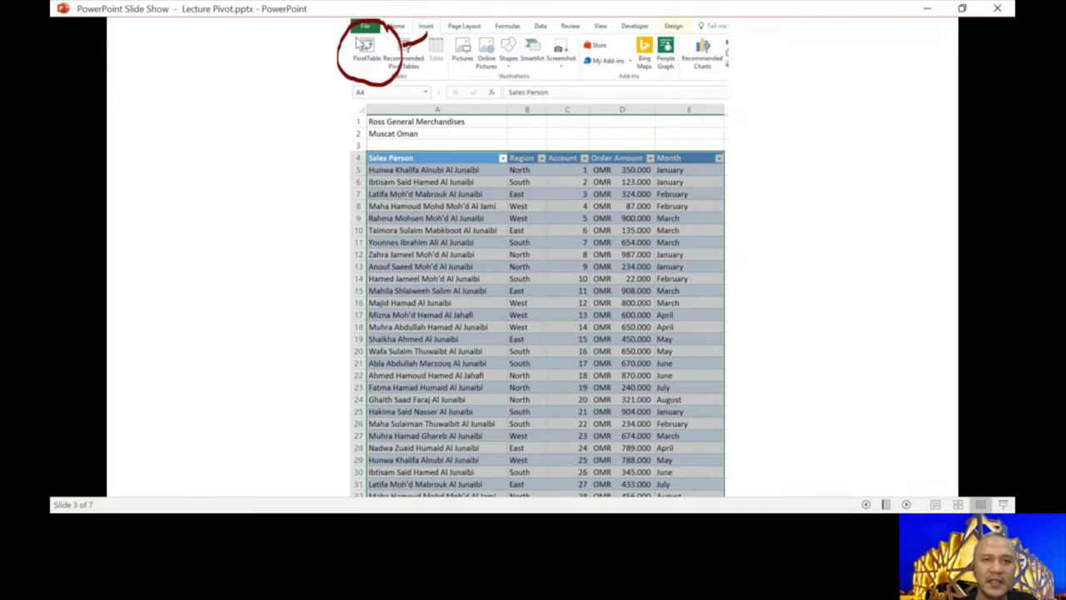
pyautogui.click(588, 117)
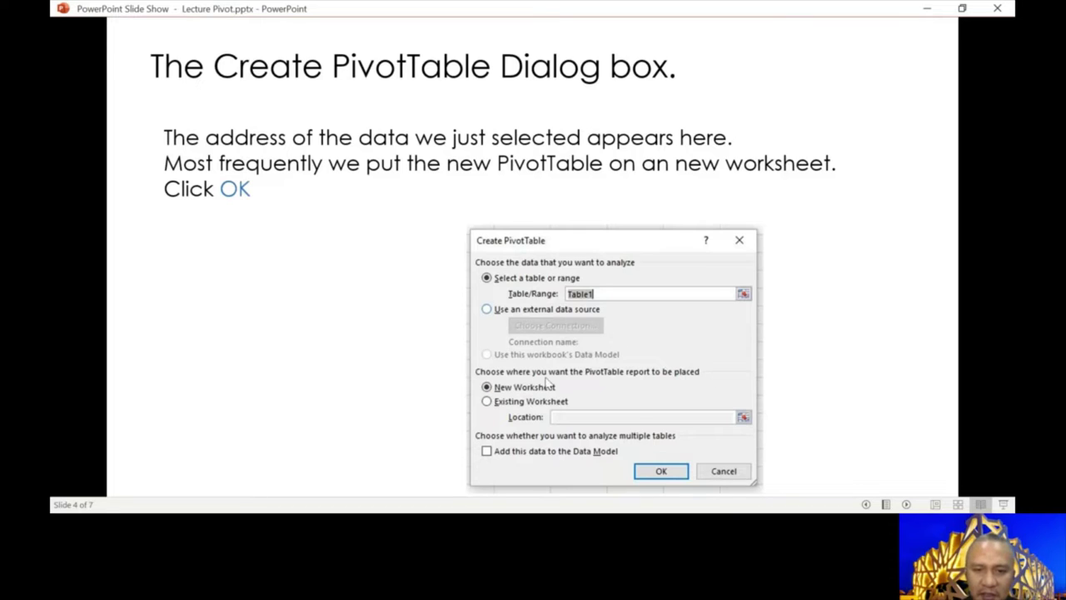
# Advance to slide 5, showing an empty PivotTable1 on Sheet2 beside the PivotTable Fields list
pyautogui.click(875, 450)
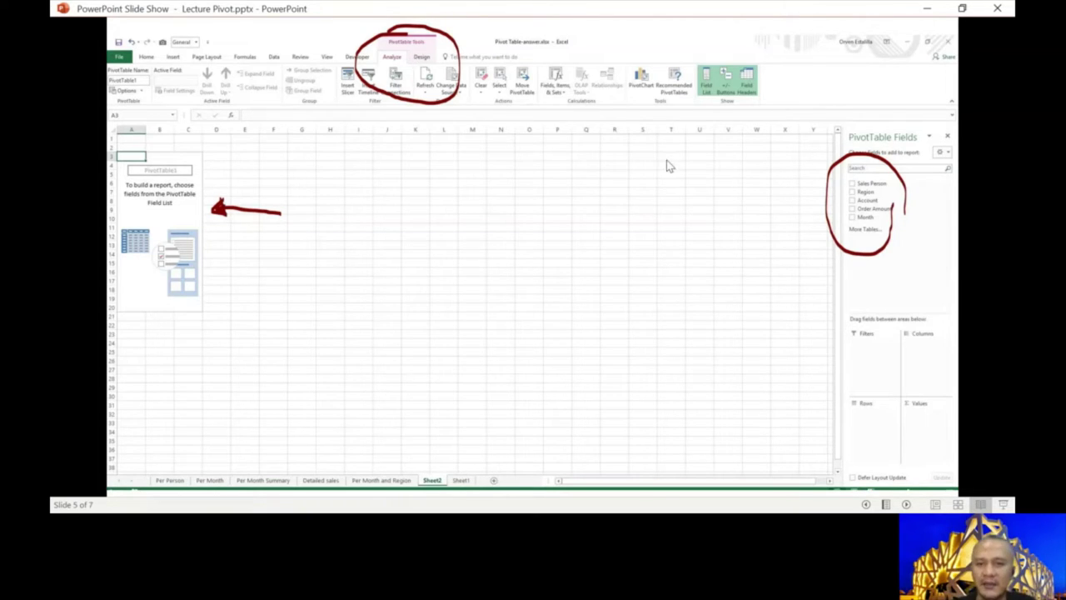
# Advance to slide 6, picturing Excel's PivotTable Analyze and Design ribbons
pyautogui.click(607, 364)
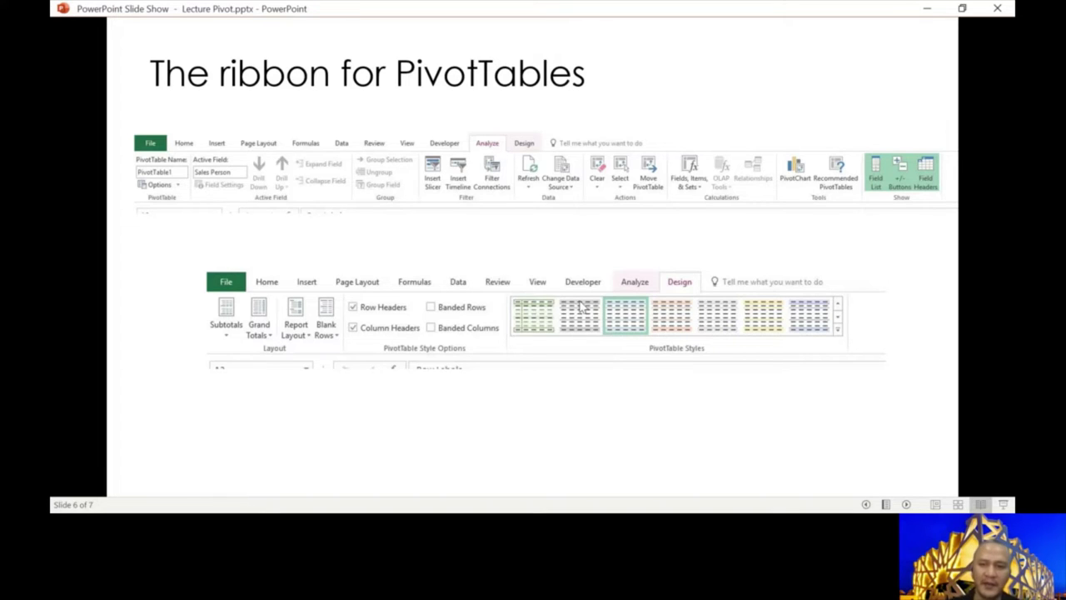
# Advance to slide 7 of 7, Parts of a PivotTable
pyautogui.press('Right')
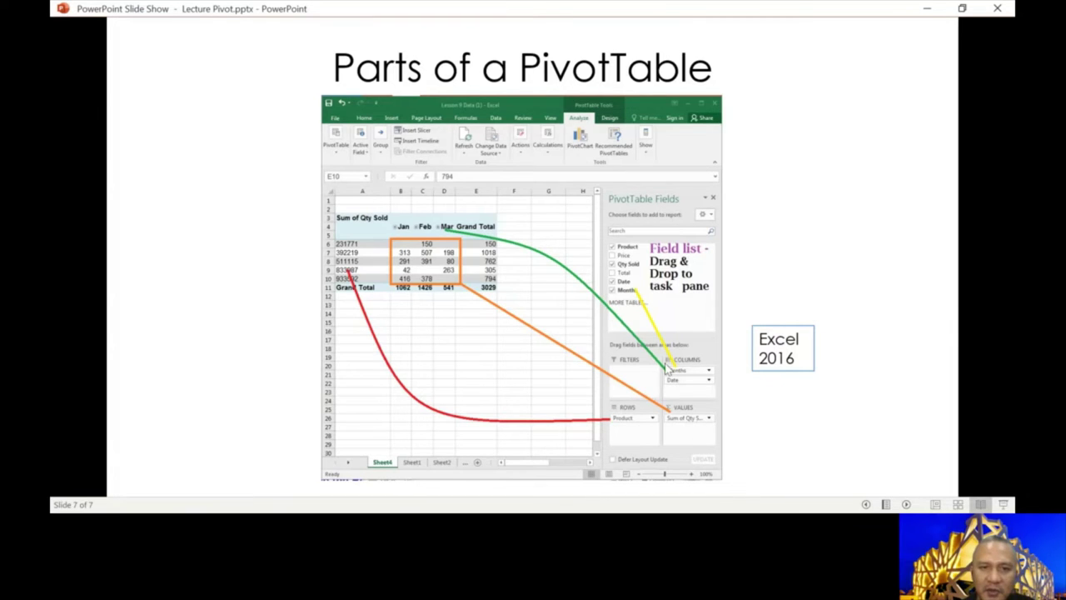
# End the slide show to return to the Pivot Table - Students.xlsx workbook
pyautogui.click(346, 241)
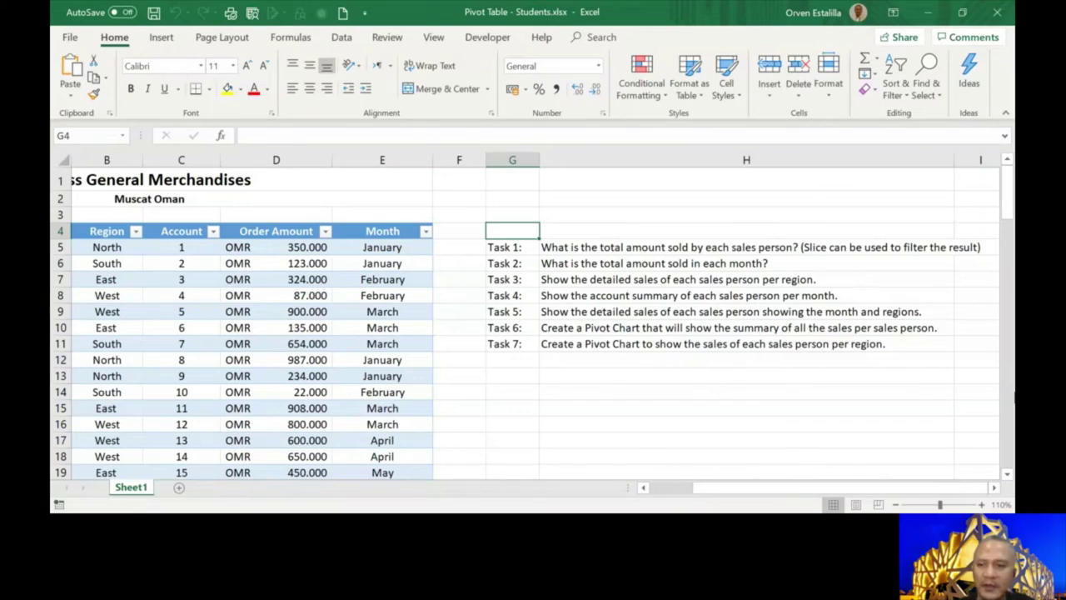
pyautogui.moveTo(796, 489); pyautogui.dragTo(738, 490)
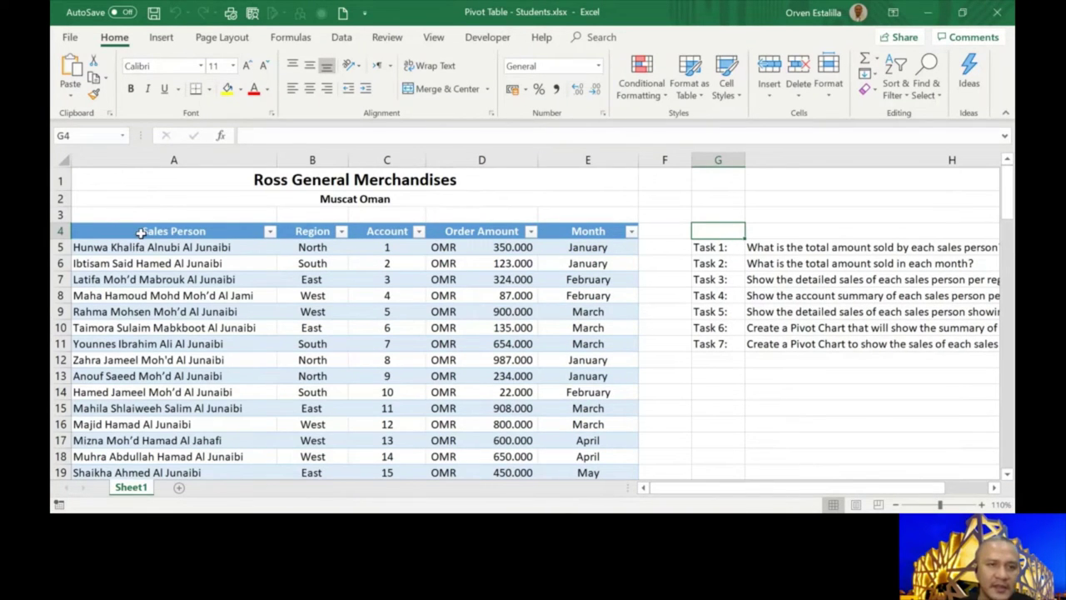
pyautogui.click(201, 230)
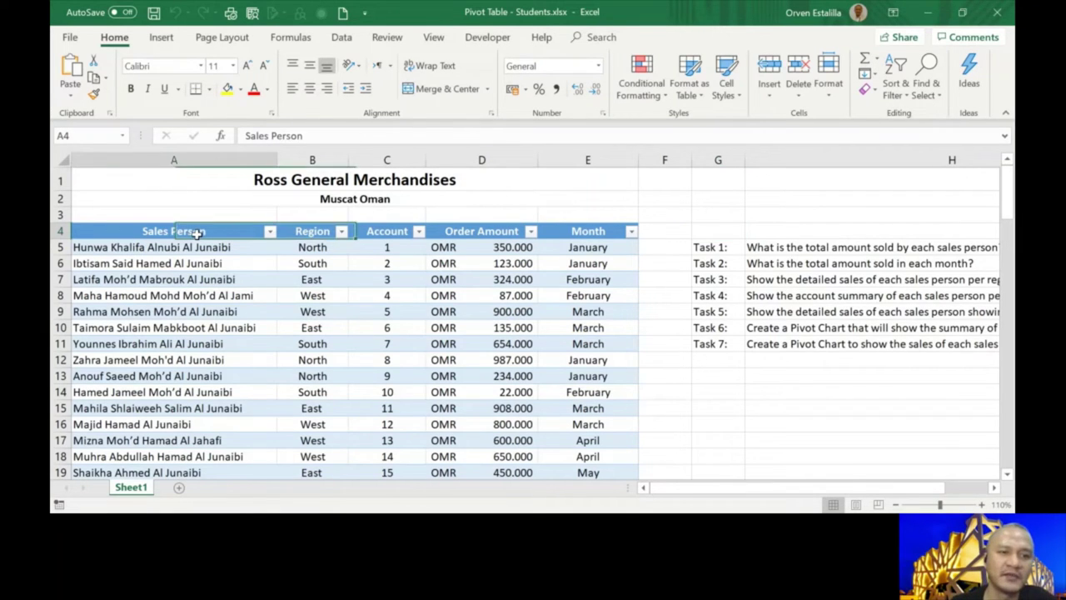
pyautogui.click(311, 235)
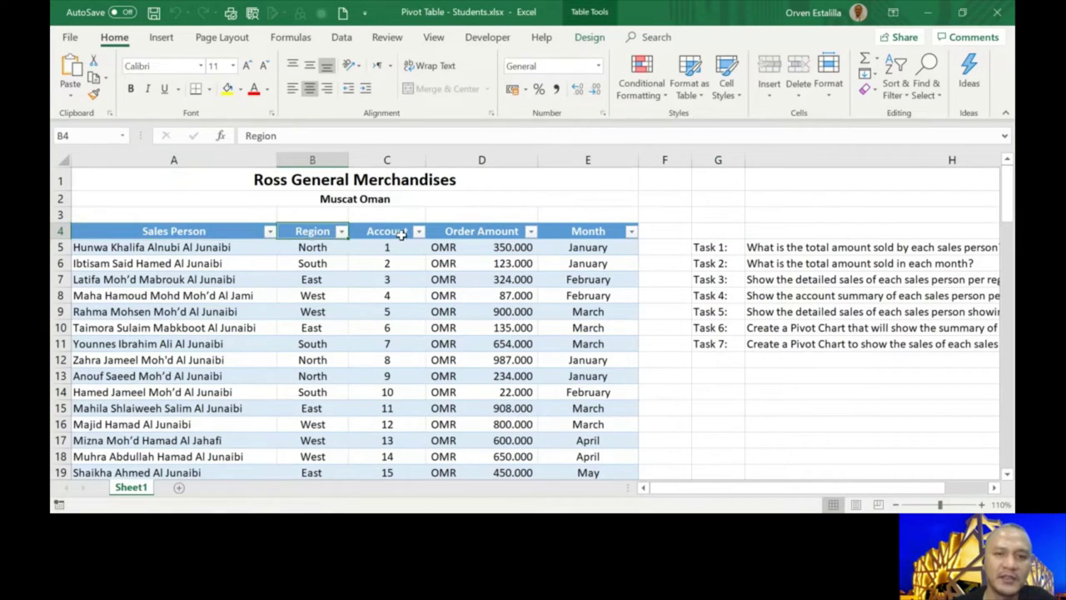
pyautogui.click(401, 235)
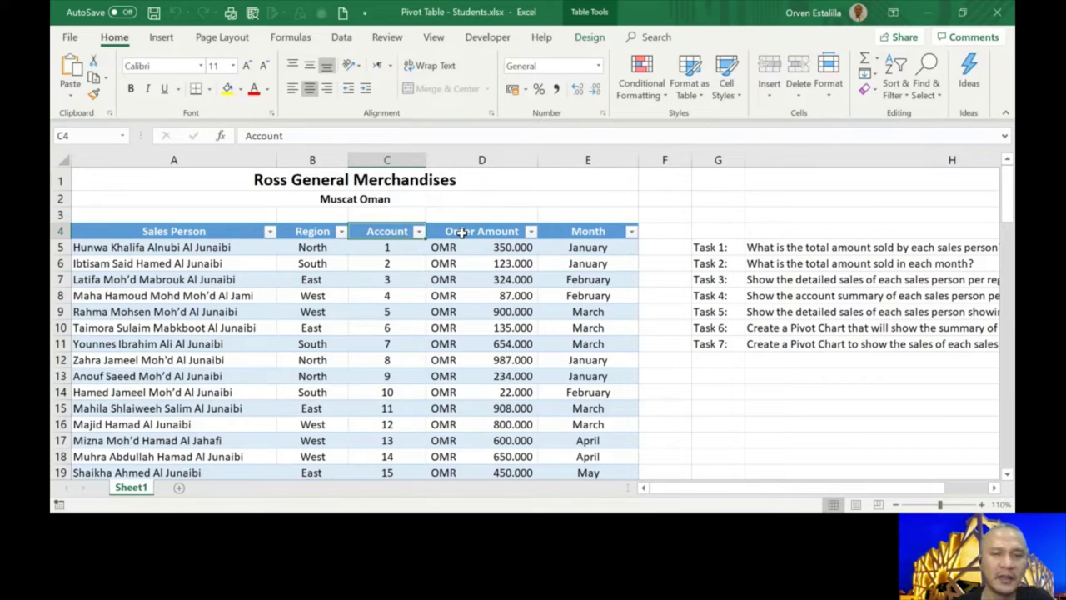
pyautogui.click(462, 233)
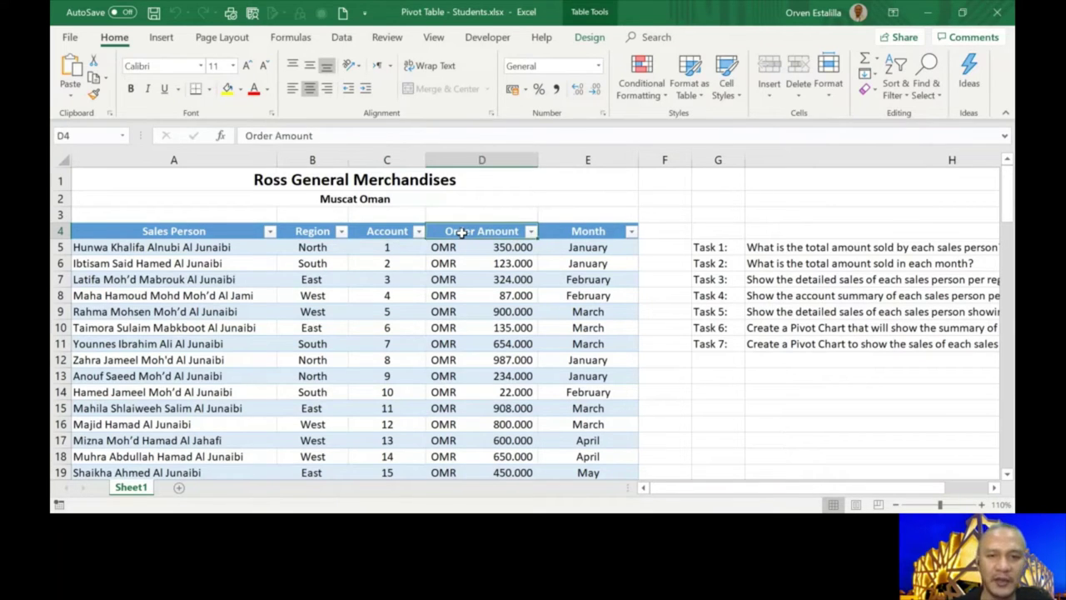
pyautogui.click(598, 232)
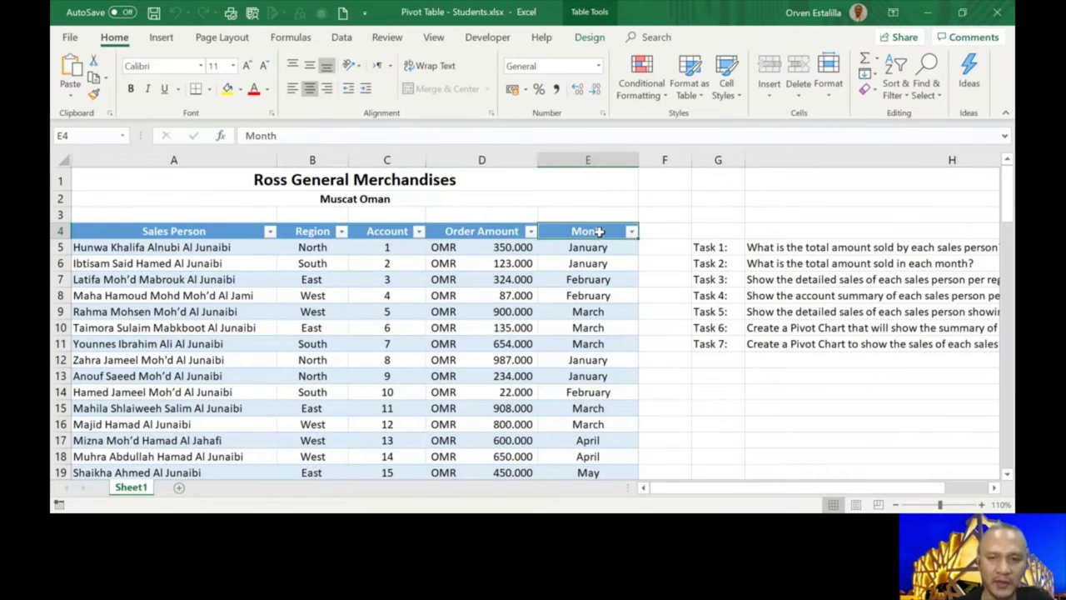
pyautogui.click(165, 248)
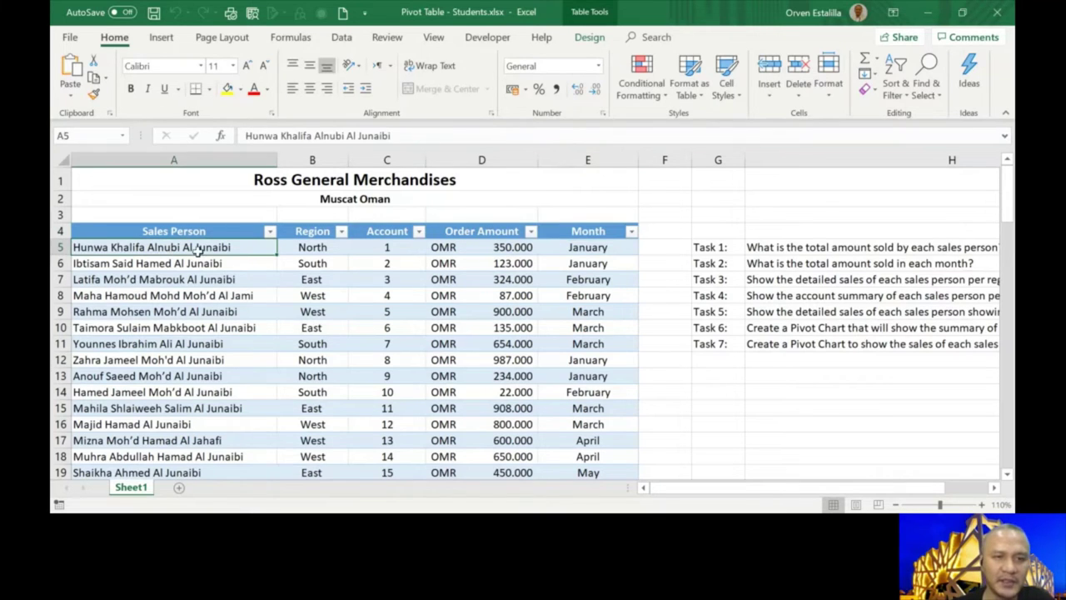
pyautogui.click(509, 247)
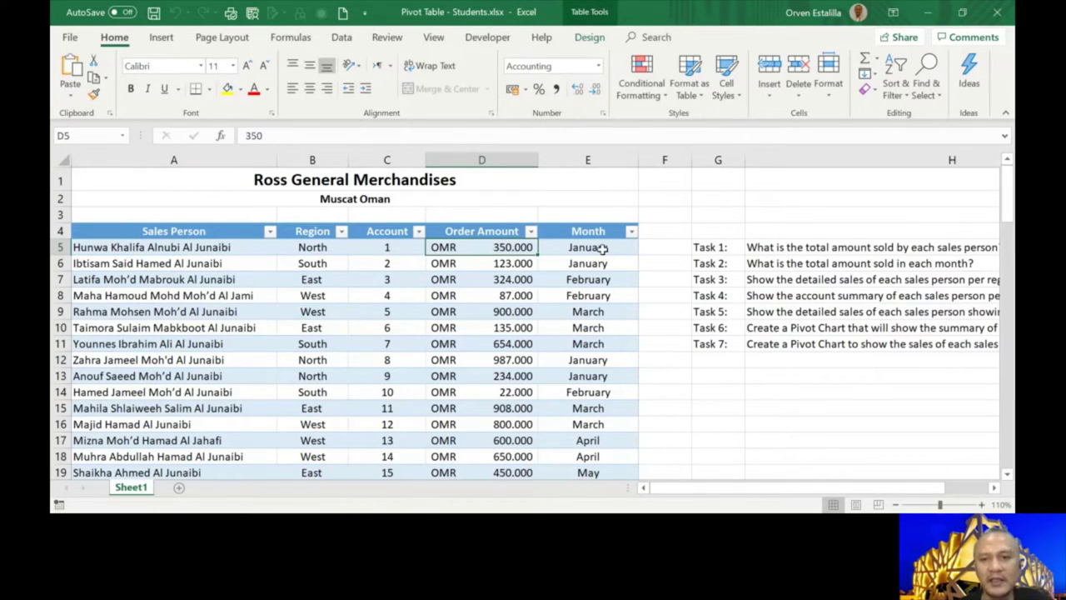
pyautogui.click(603, 248)
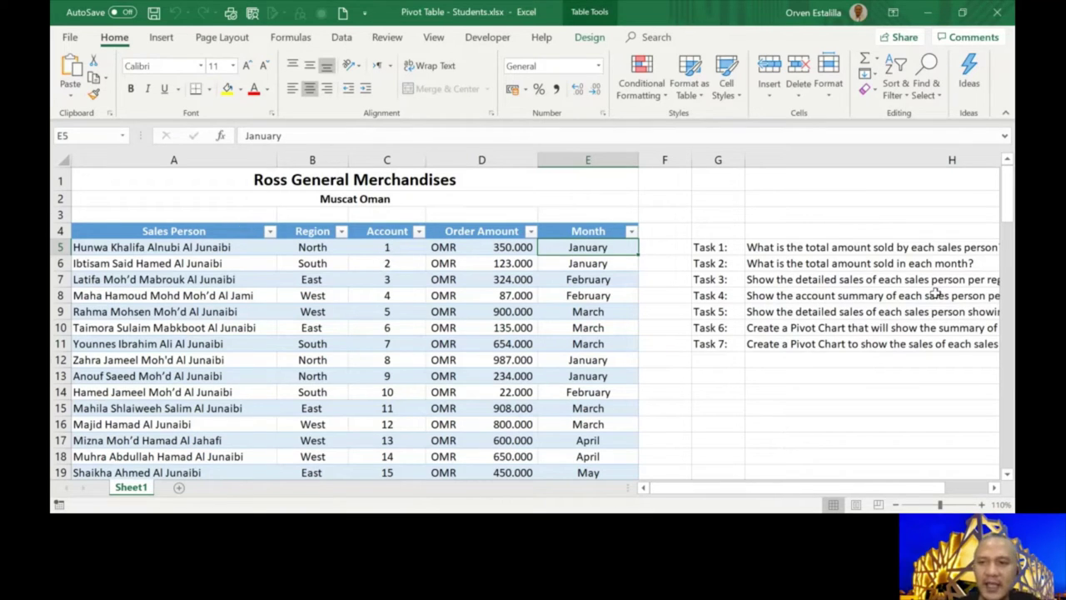
pyautogui.moveTo(785, 489); pyautogui.dragTo(842, 489)
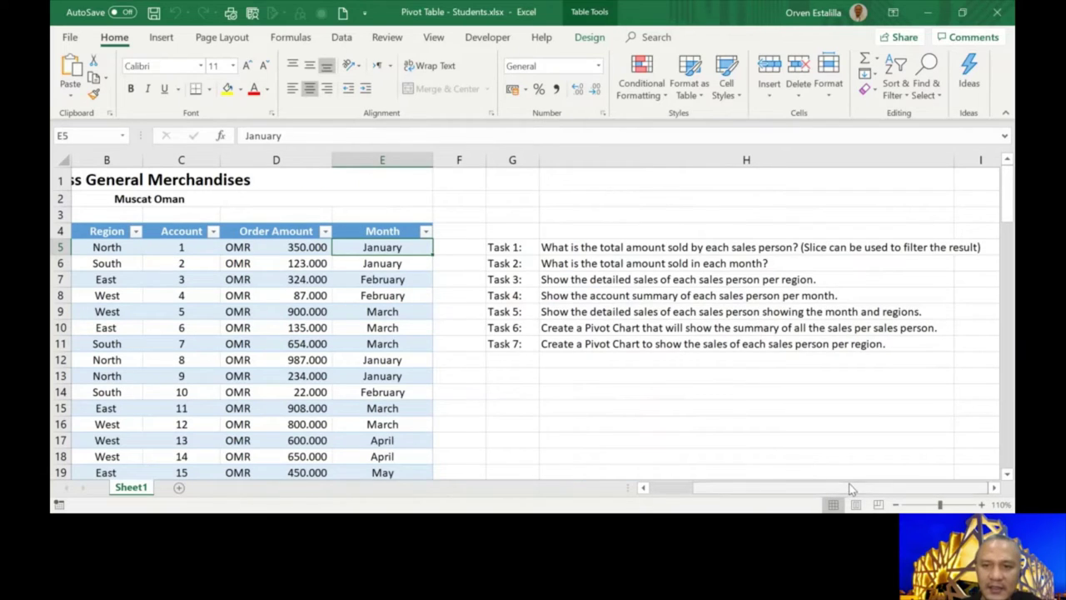
pyautogui.click(511, 250)
pyautogui.click(566, 248)
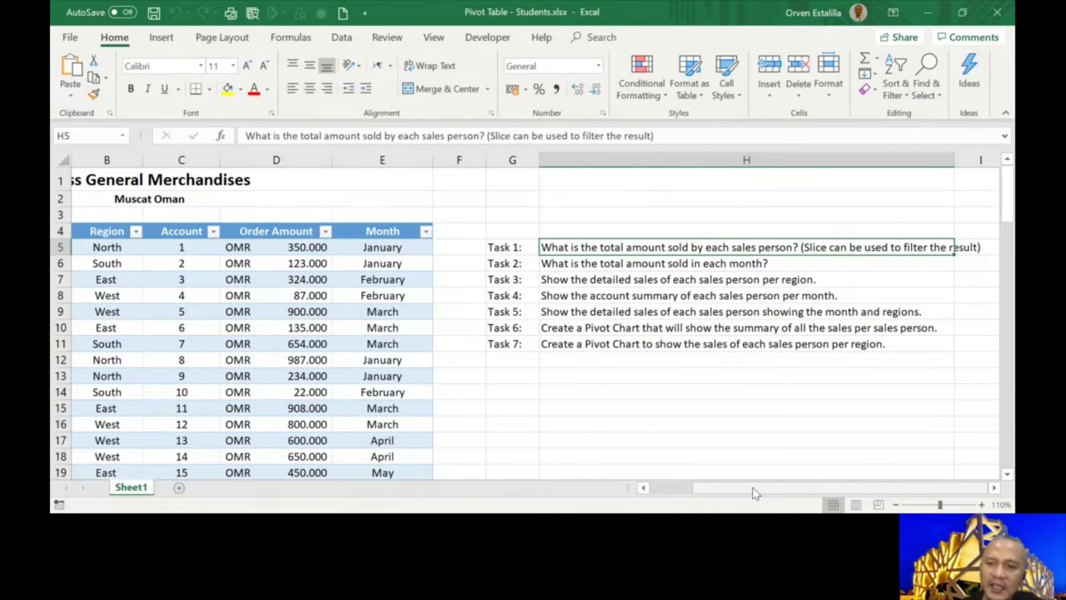
pyautogui.moveTo(754, 492); pyautogui.dragTo(710, 491)
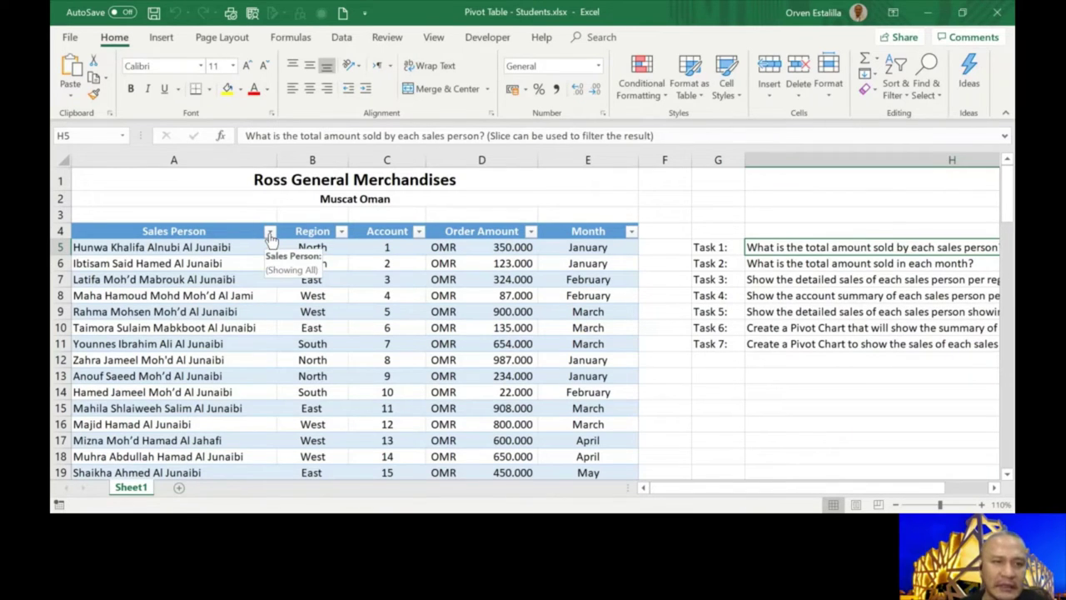
# Filter Sales Person to a single seller and select their order amounts to read the 924.000 sum
pyautogui.click(270, 233)
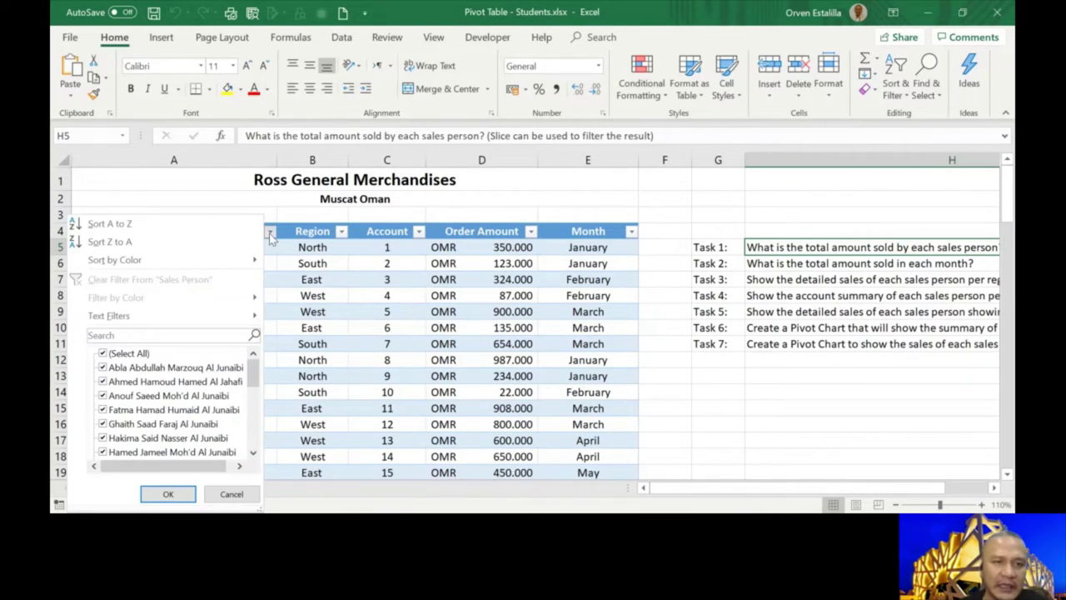
pyautogui.click(103, 353)
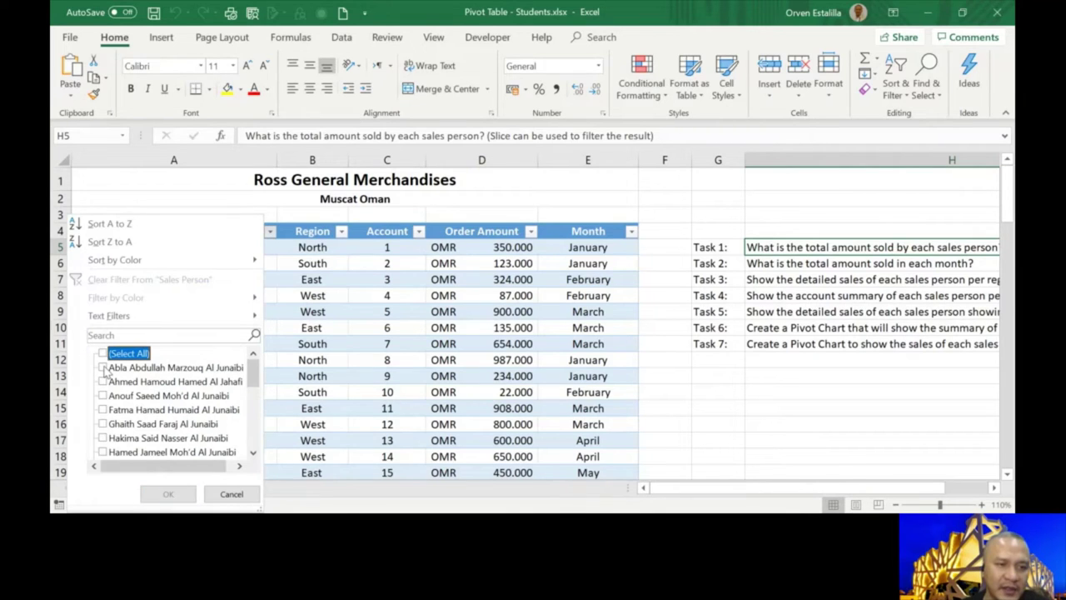
pyautogui.click(102, 367)
pyautogui.click(168, 493)
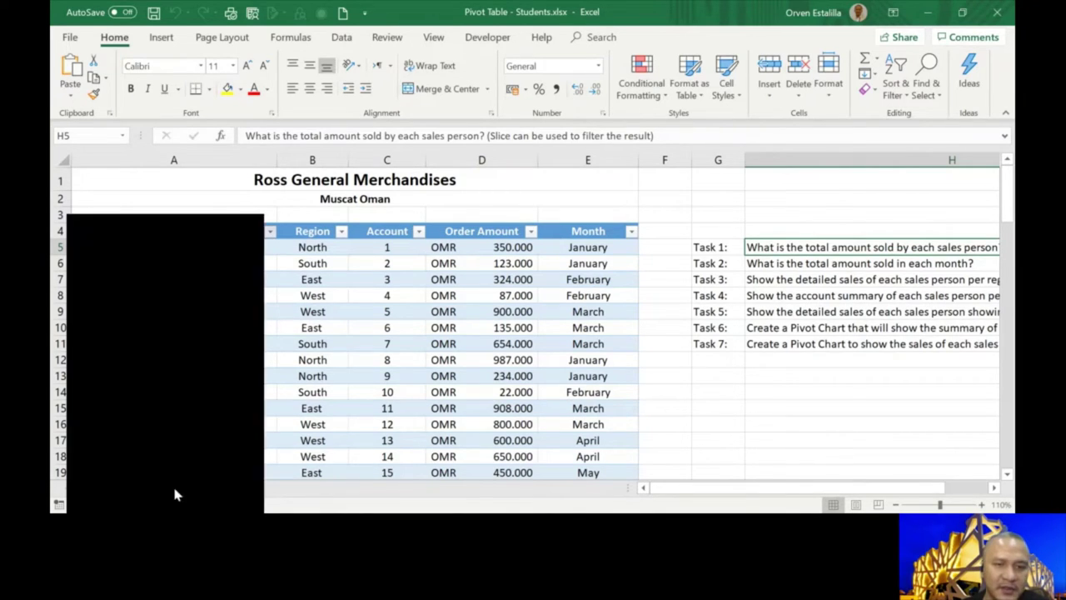
pyautogui.moveTo(500, 247); pyautogui.dragTo(500, 295)
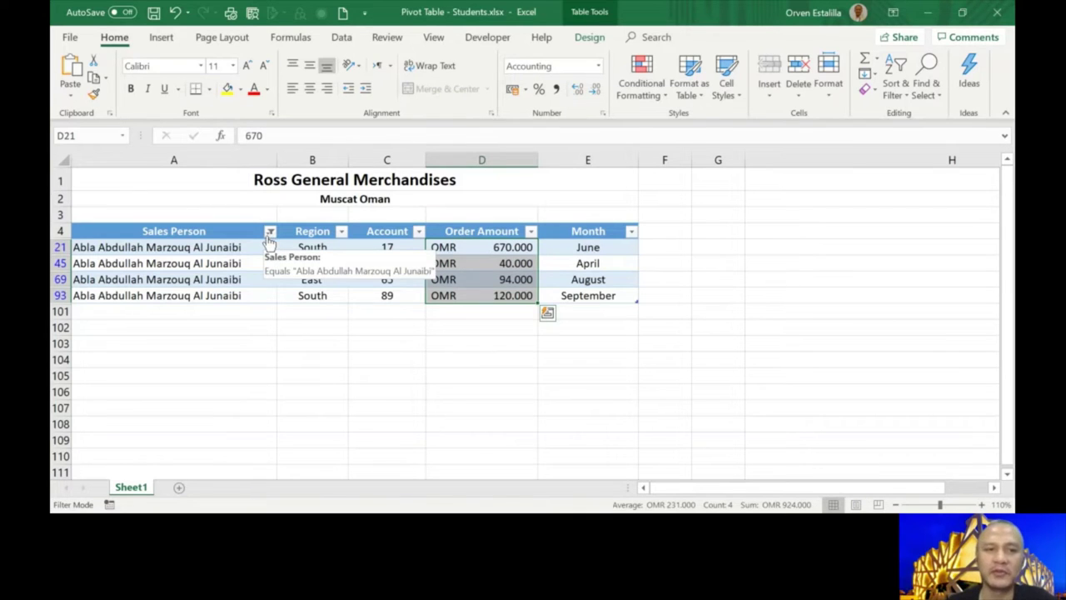
# Clear the Sales Person filter so every seller's records show again
pyautogui.click(270, 232)
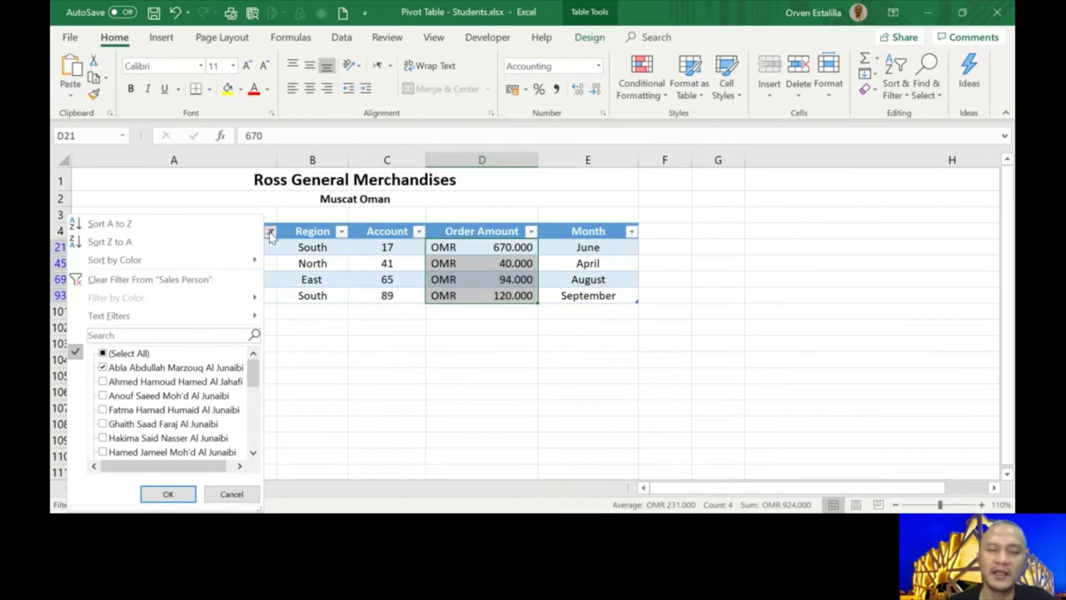
pyautogui.click(270, 233)
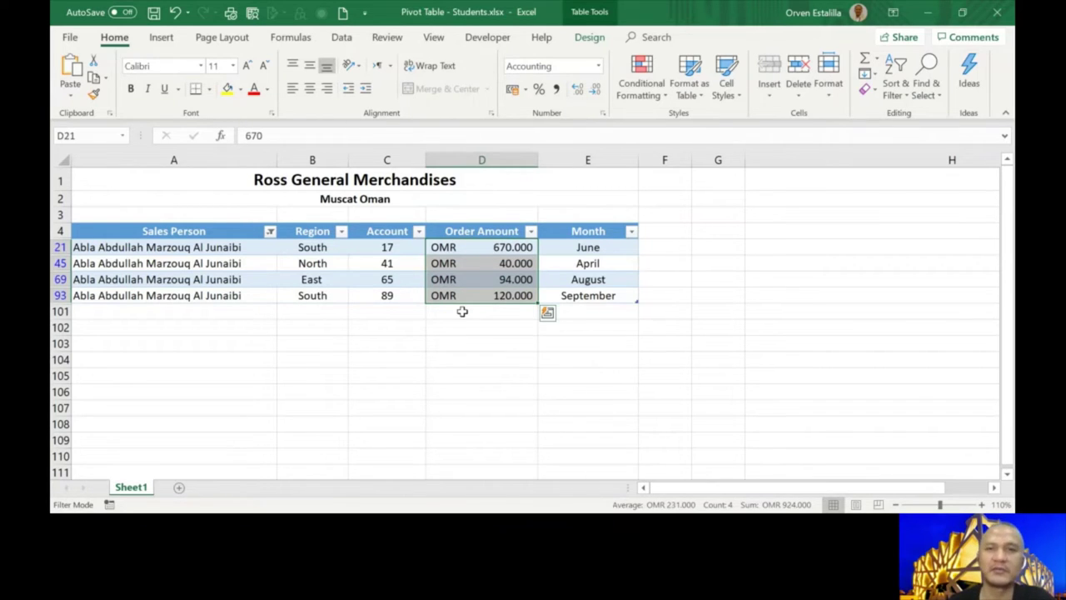
pyautogui.click(270, 231)
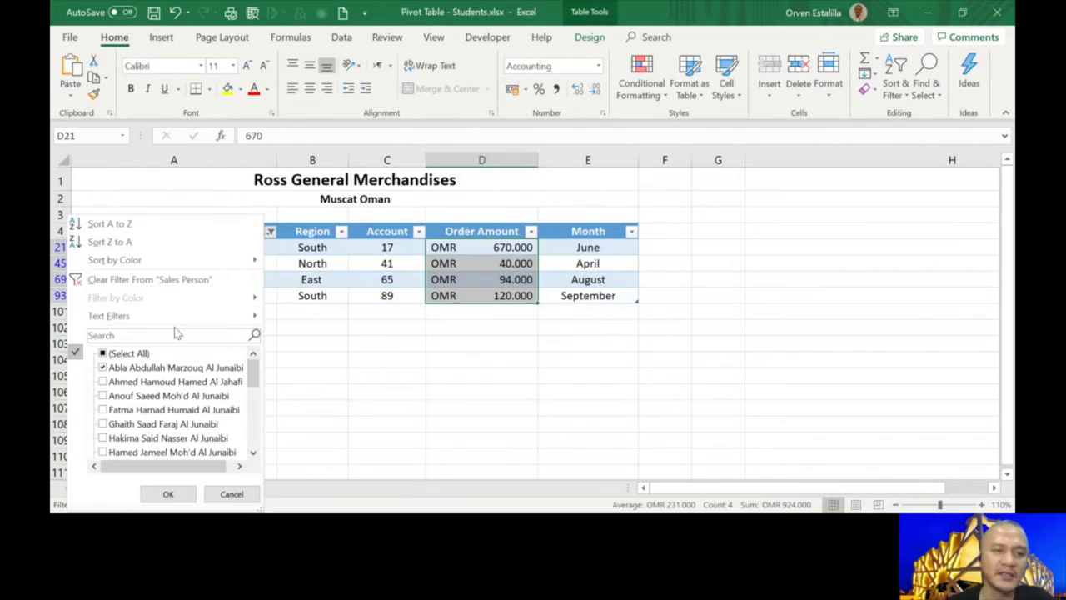
pyautogui.click(105, 354)
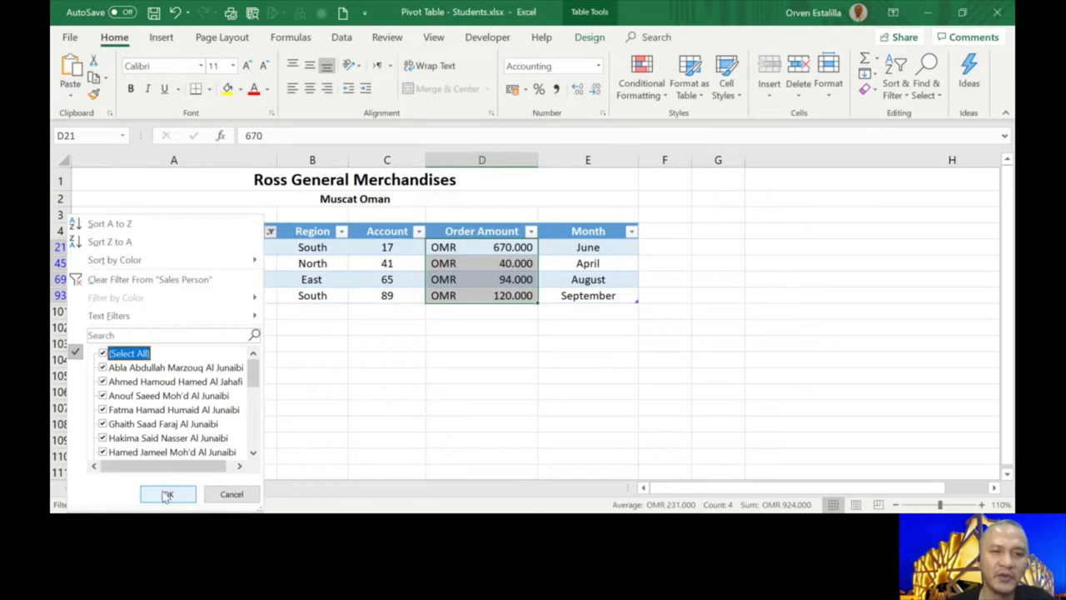
pyautogui.click(166, 494)
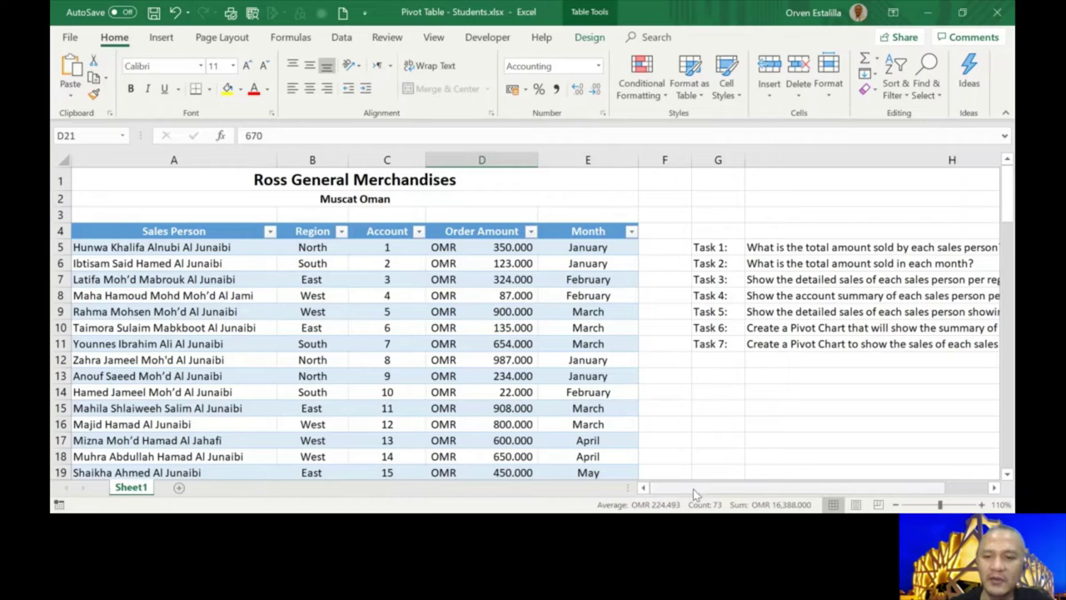
# Select the table range A4:E100, from the Sales Person header through row 100
pyautogui.moveTo(693, 489)
pyautogui.mouseDown()
pyautogui.moveTo(706, 489)
pyautogui.moveTo(693, 489)
pyautogui.mouseUp()
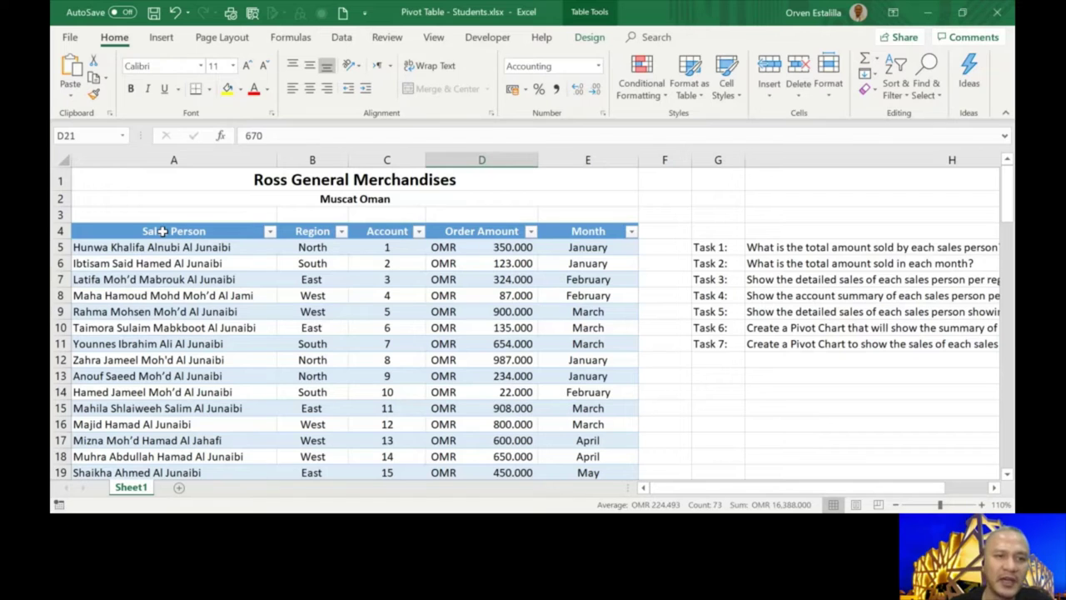
pyautogui.moveTo(162, 231); pyautogui.dragTo(592, 416)
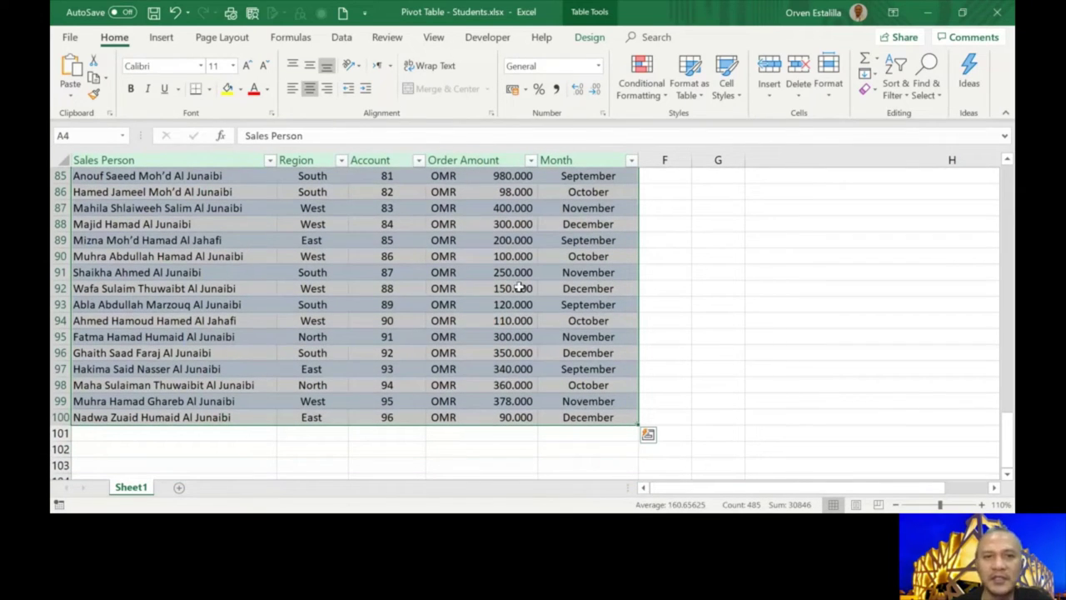
# Insert a PivotTable from Table1, placed on a new worksheet
pyautogui.click(165, 41)
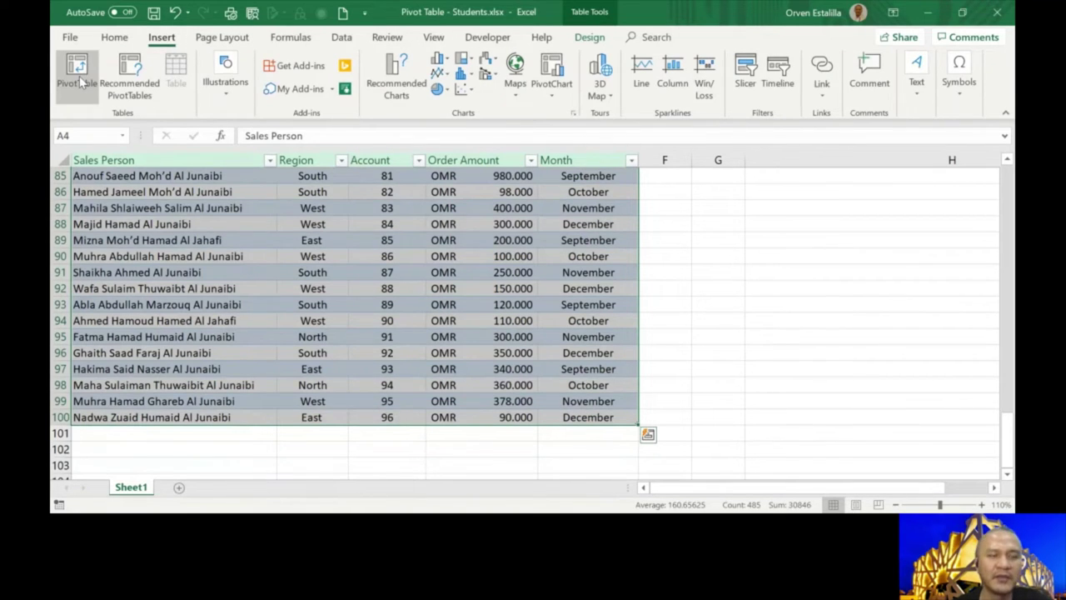
pyautogui.click(79, 77)
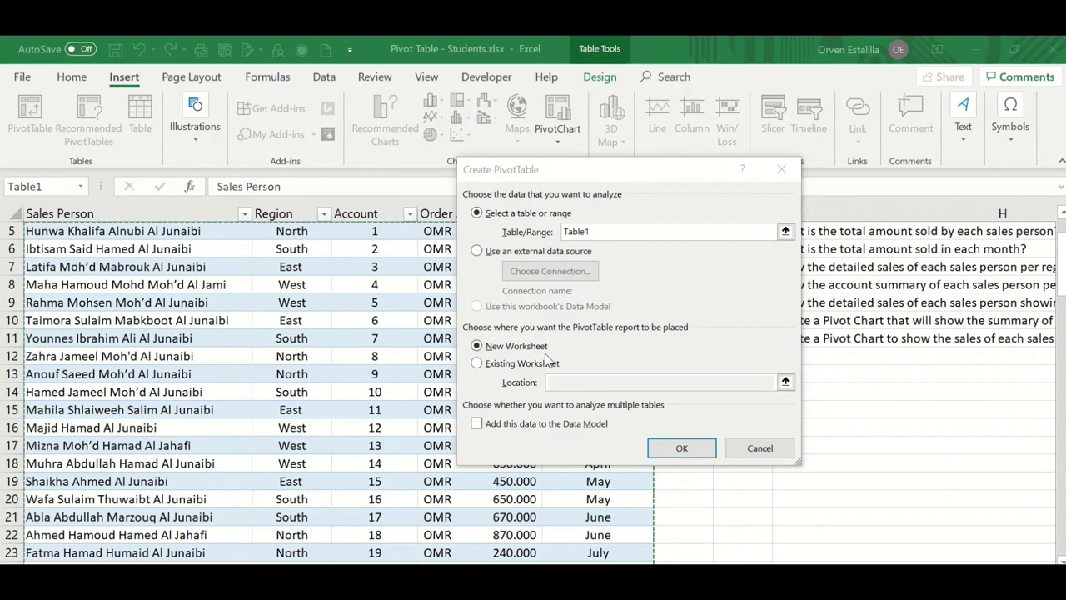
pyautogui.click(681, 449)
pyautogui.moveTo(487, 43)
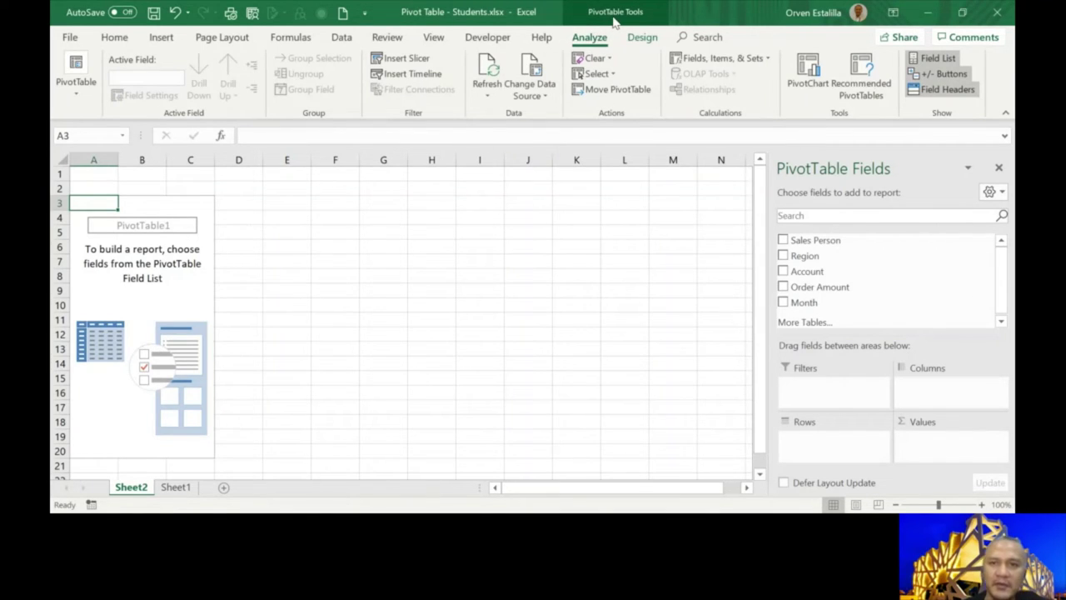
# Look over the PivotTable Analyze and Design tabs and field list, then return to Sheet1
pyautogui.click(640, 40)
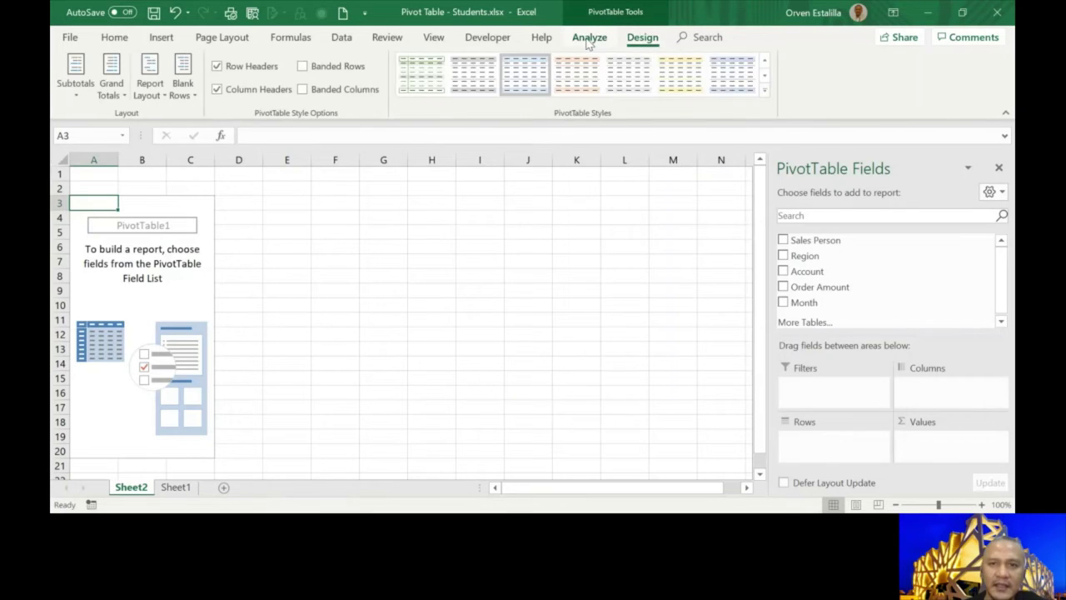
pyautogui.click(588, 40)
pyautogui.click(642, 38)
pyautogui.click(589, 37)
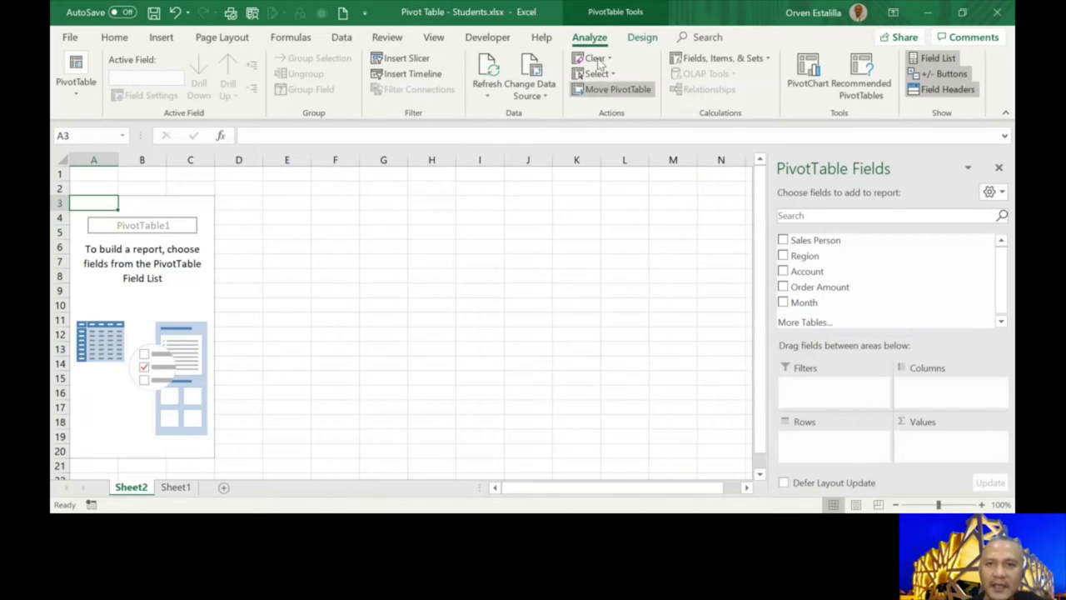
pyautogui.click(390, 234)
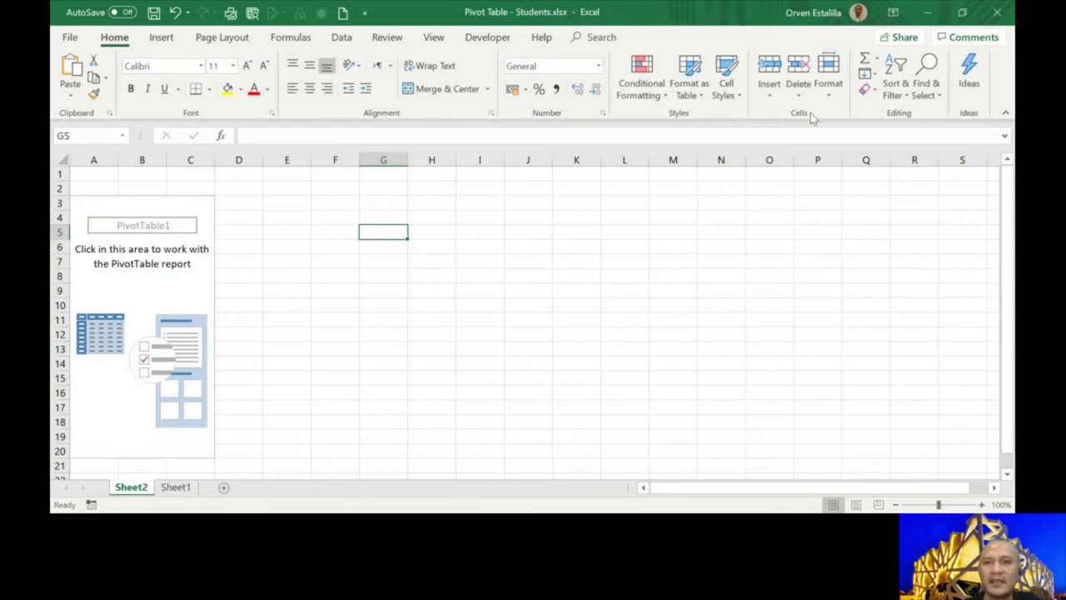
pyautogui.click(94, 204)
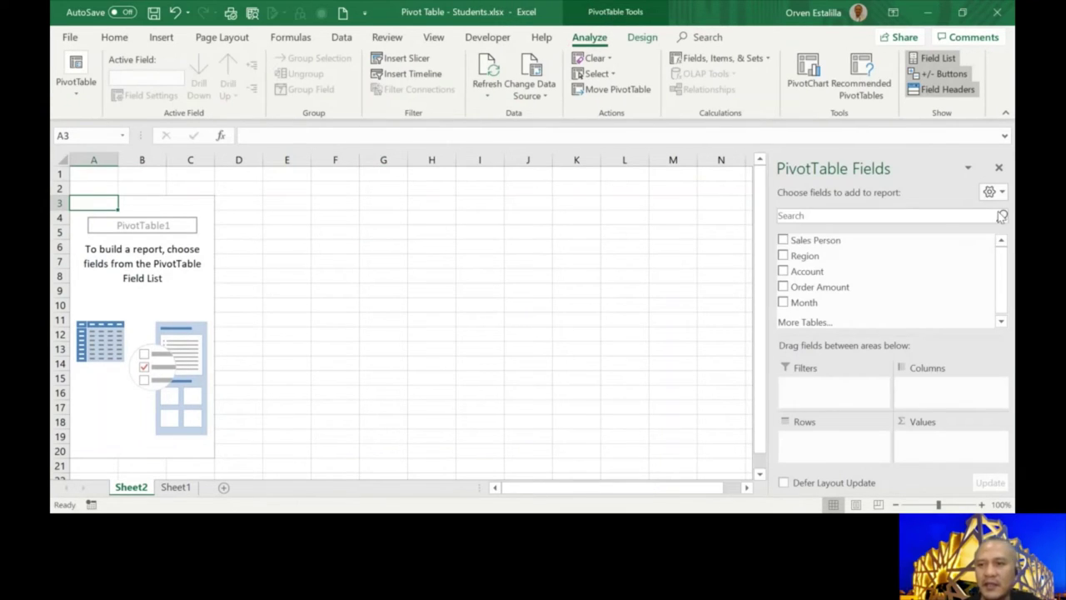
pyautogui.click(178, 488)
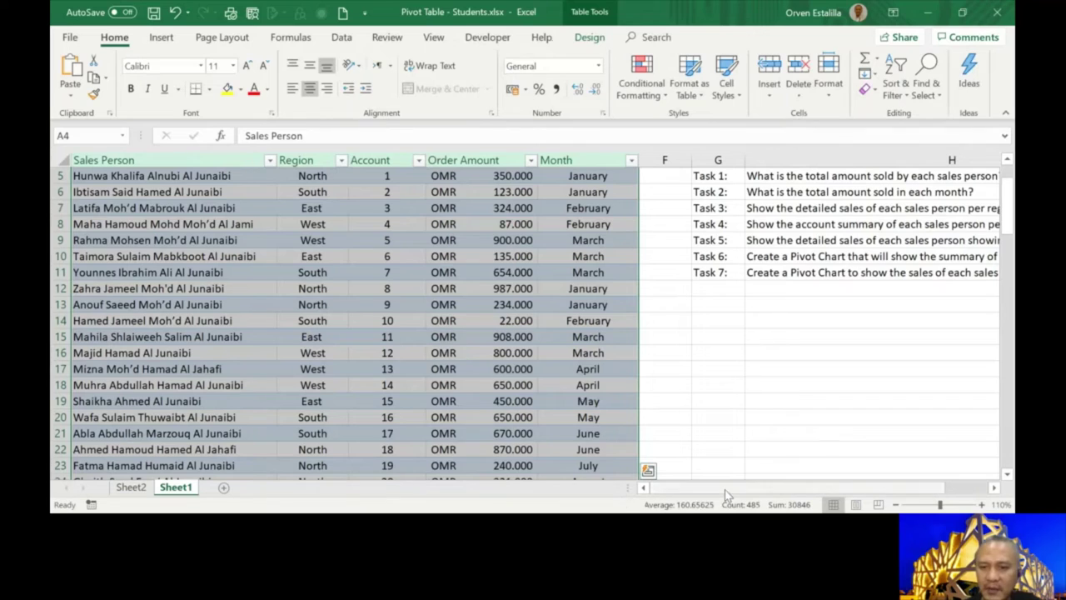
# Read the Task 1 question in Sheet1 cells G5:H5, then return to Sheet2's empty PivotTable1
pyautogui.moveTo(724, 489); pyautogui.dragTo(768, 490)
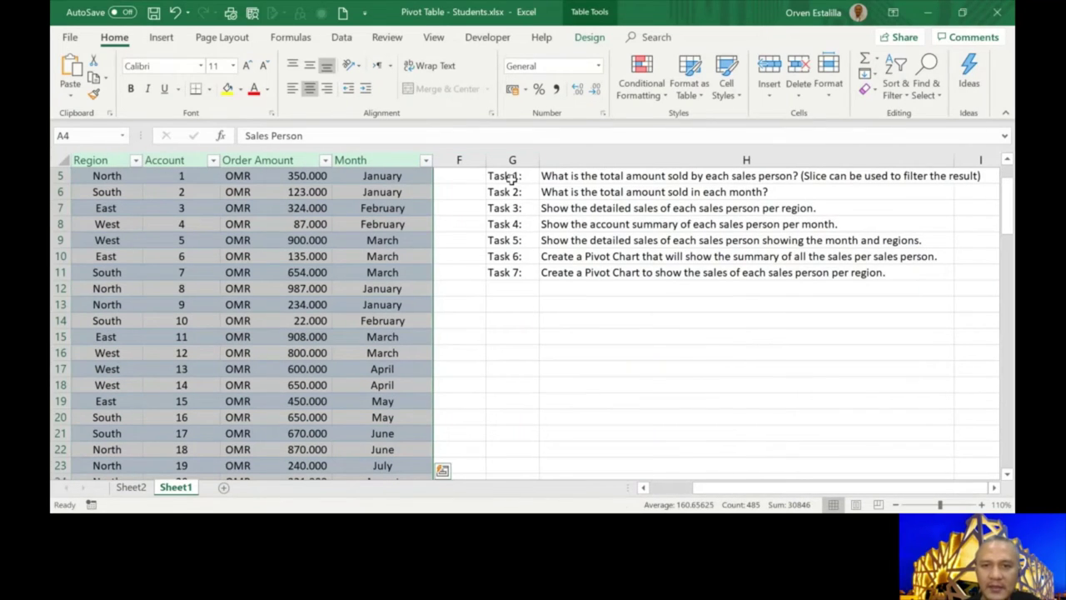
pyautogui.moveTo(510, 179); pyautogui.dragTo(578, 178)
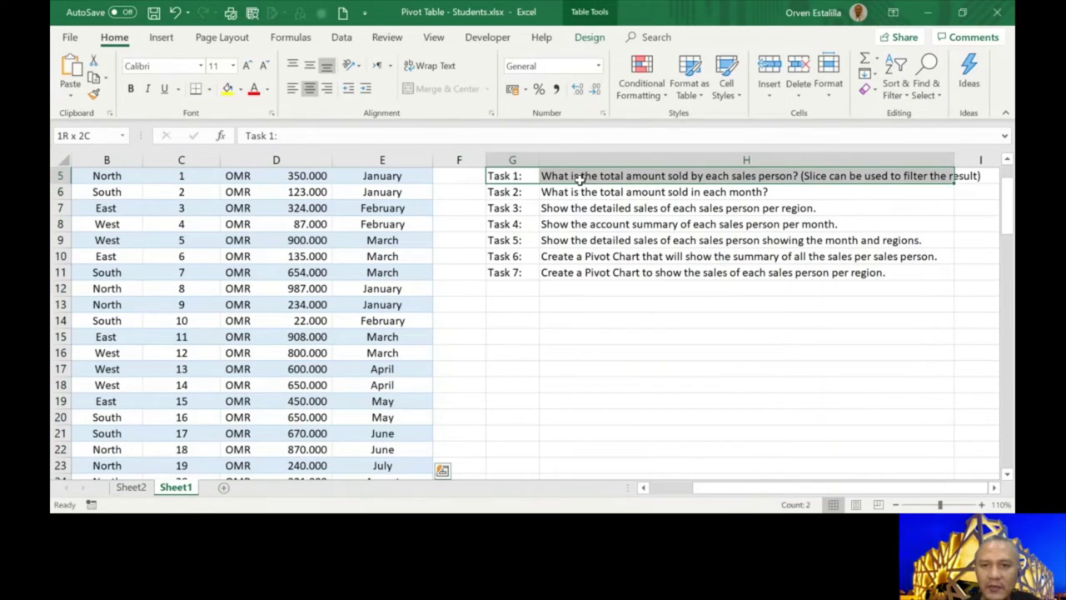
pyautogui.moveTo(579, 178); pyautogui.dragTo(577, 177)
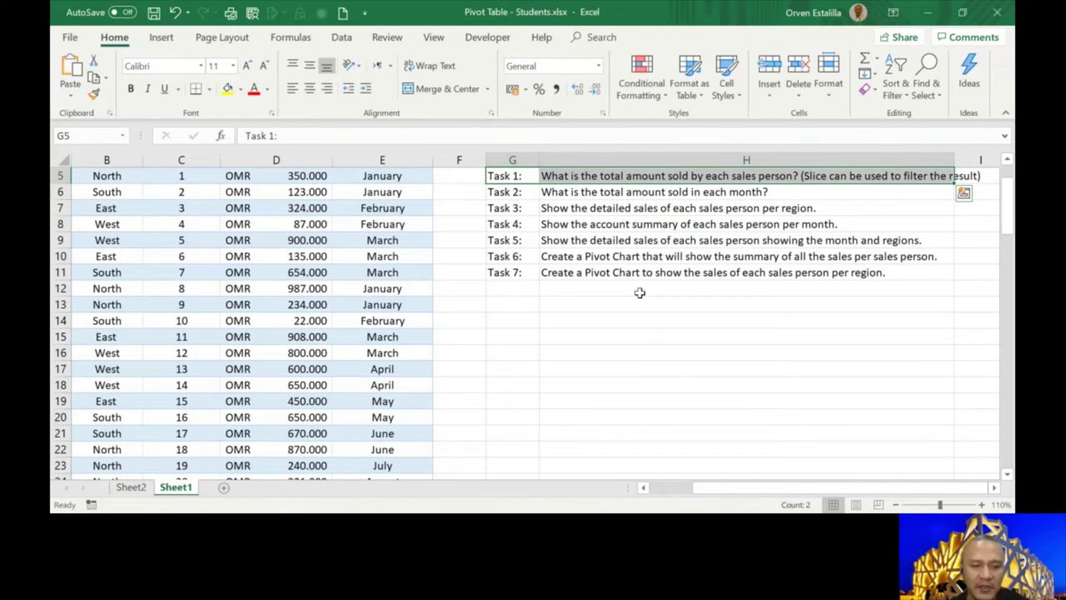
pyautogui.click(131, 487)
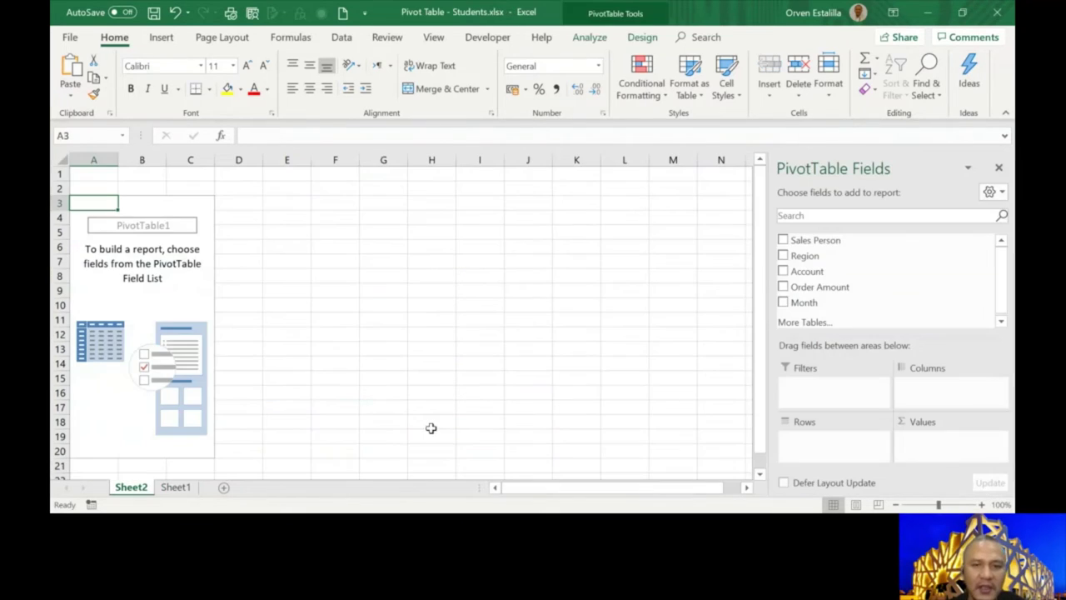
# Add Sales Person as rows and summed Order Amount as values, then view Sheet1's task list
pyautogui.click(783, 241)
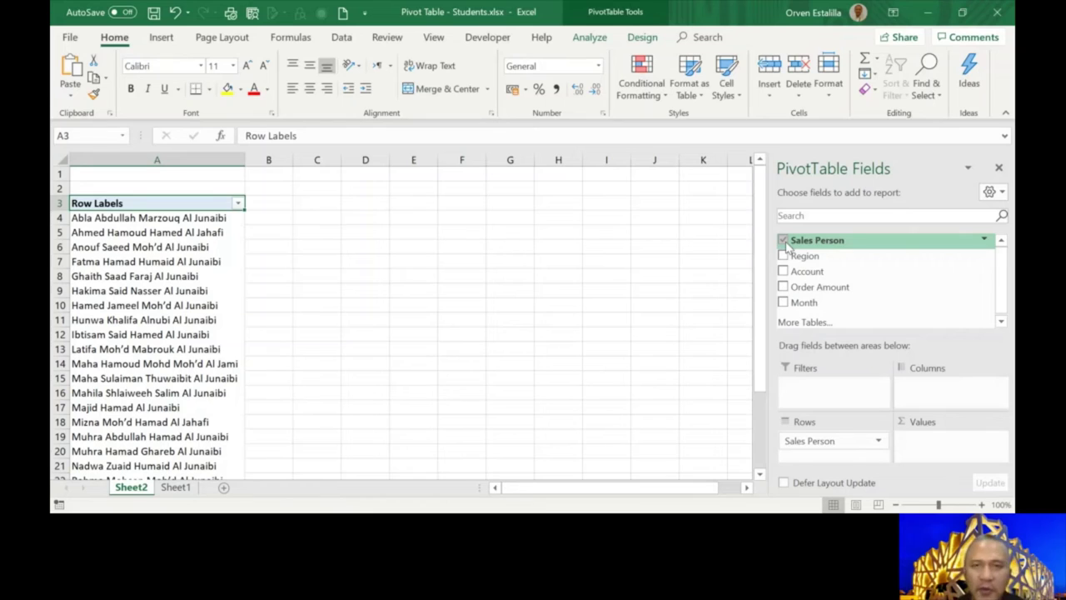
pyautogui.click(783, 287)
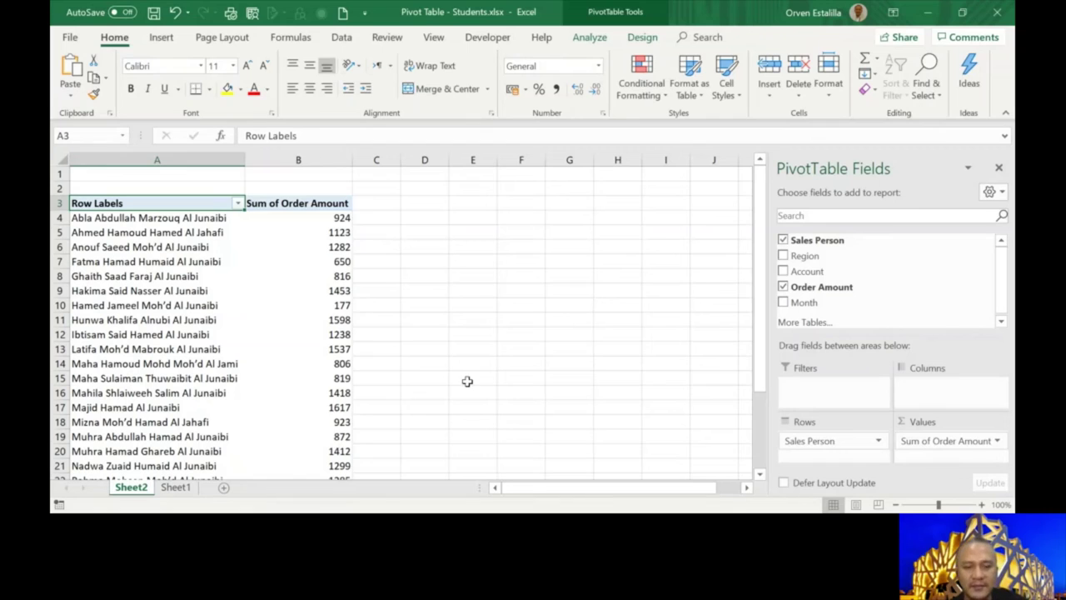
pyautogui.click(173, 489)
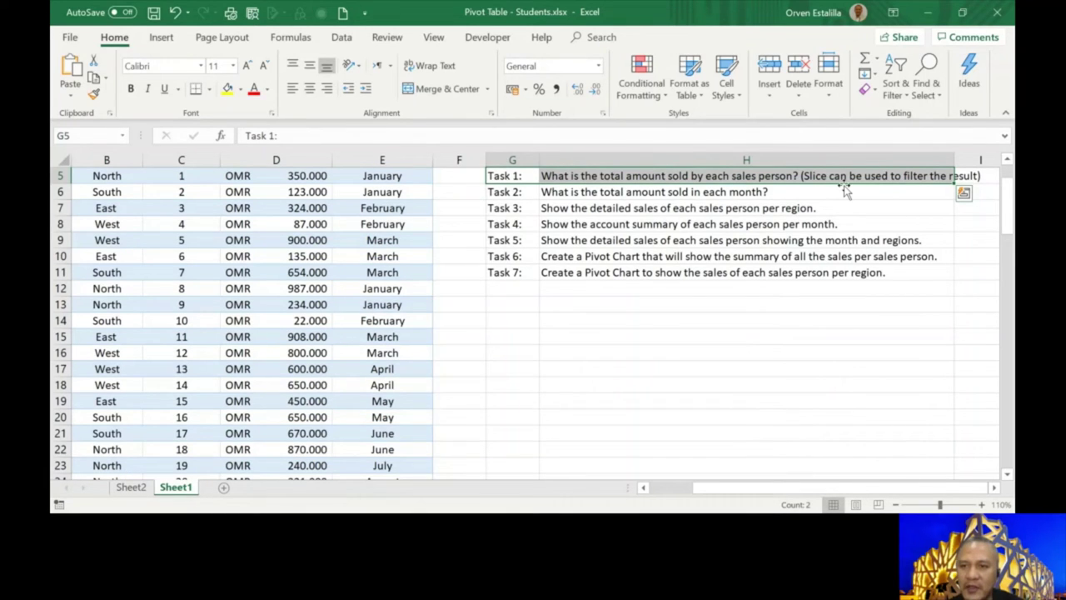
# On Sheet2, inspect the pivot's sales person names and order totals, the first being 924
pyautogui.click(133, 487)
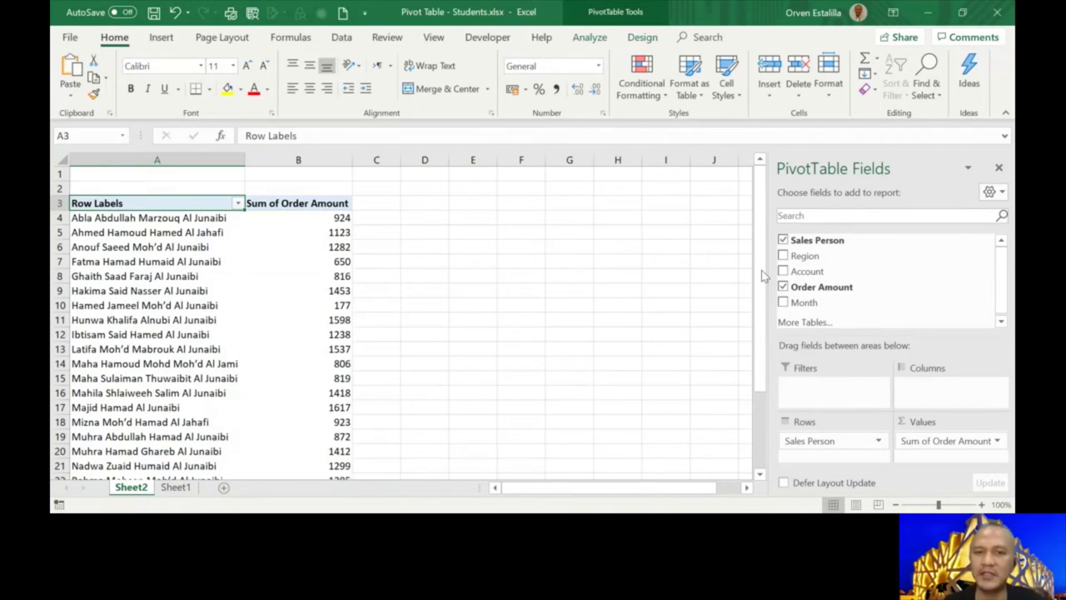
pyautogui.click(150, 218)
pyautogui.click(343, 218)
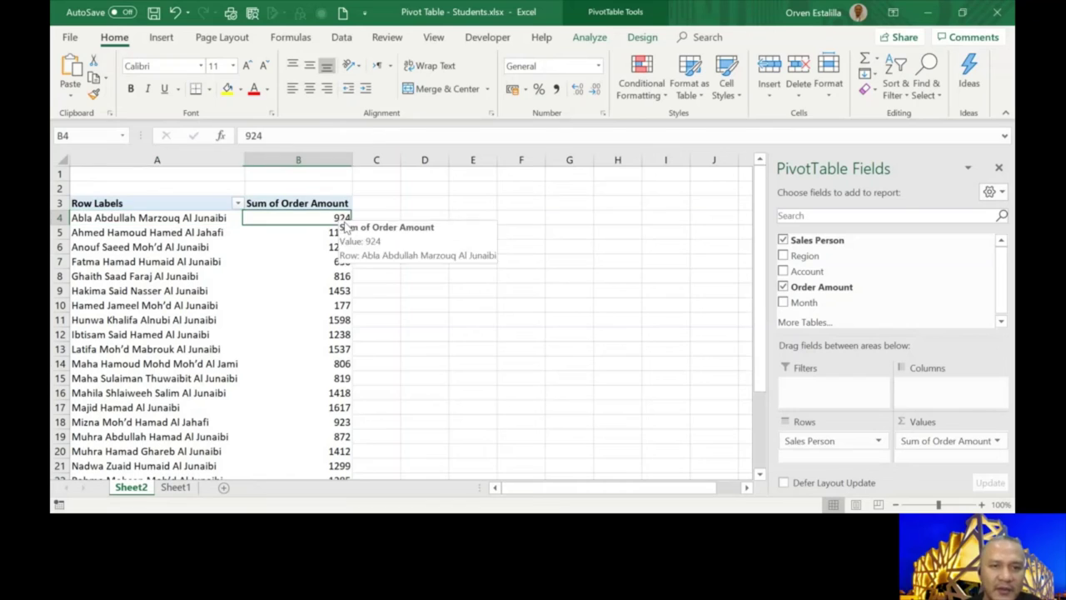
pyautogui.click(341, 233)
pyautogui.click(309, 203)
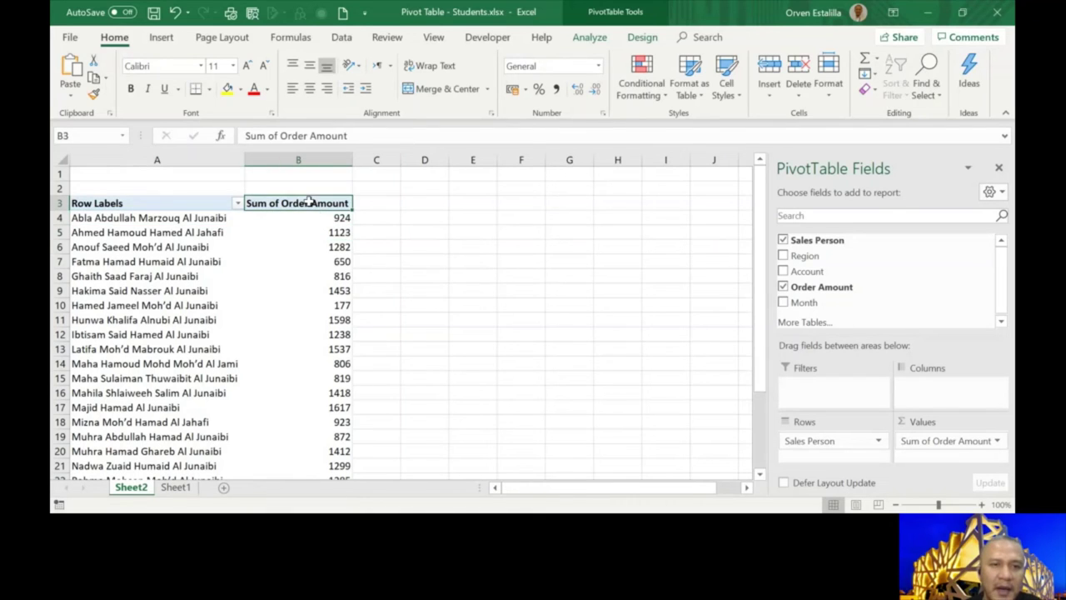
pyautogui.click(197, 220)
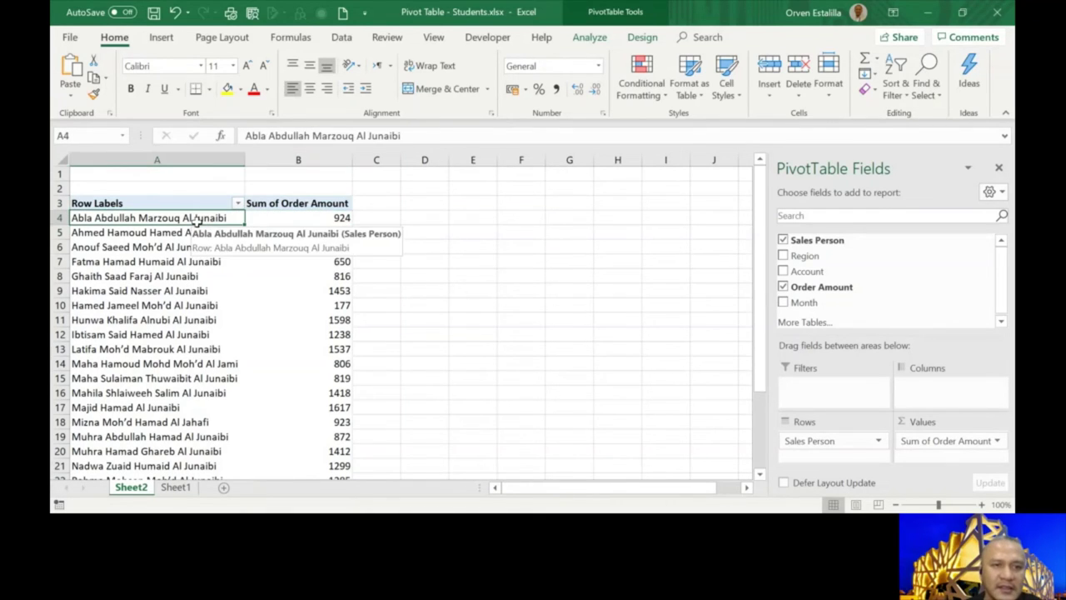
pyautogui.click(342, 217)
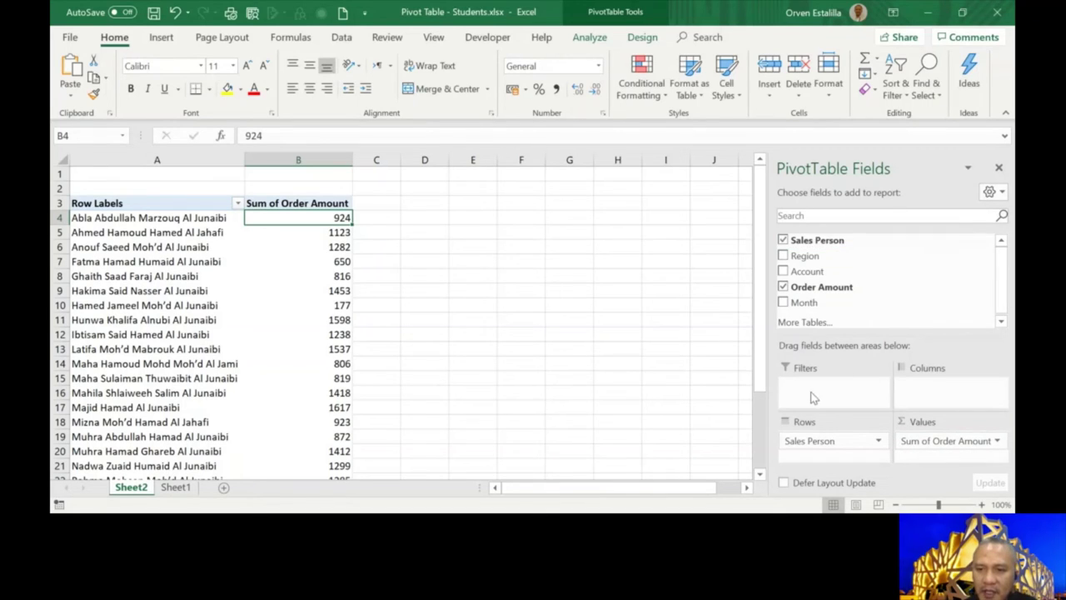
pyautogui.moveTo(810, 444); pyautogui.dragTo(814, 388)
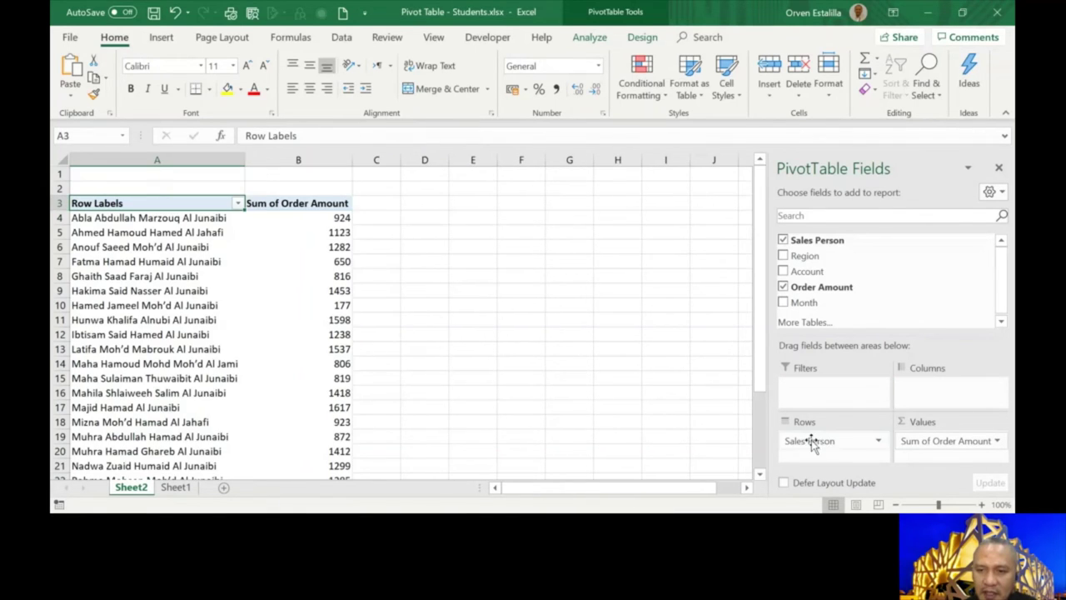
pyautogui.moveTo(809, 441)
pyautogui.mouseDown()
pyautogui.moveTo(924, 374)
pyautogui.moveTo(916, 391)
pyautogui.moveTo(934, 398)
pyautogui.moveTo(816, 441)
pyautogui.mouseUp()
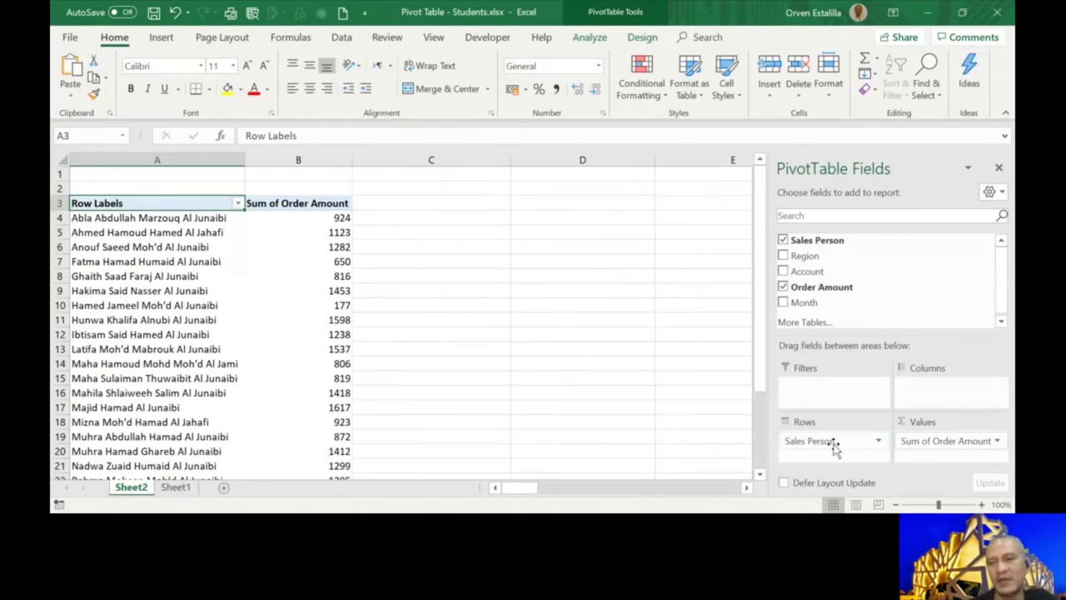
pyautogui.moveTo(834, 444); pyautogui.dragTo(836, 388)
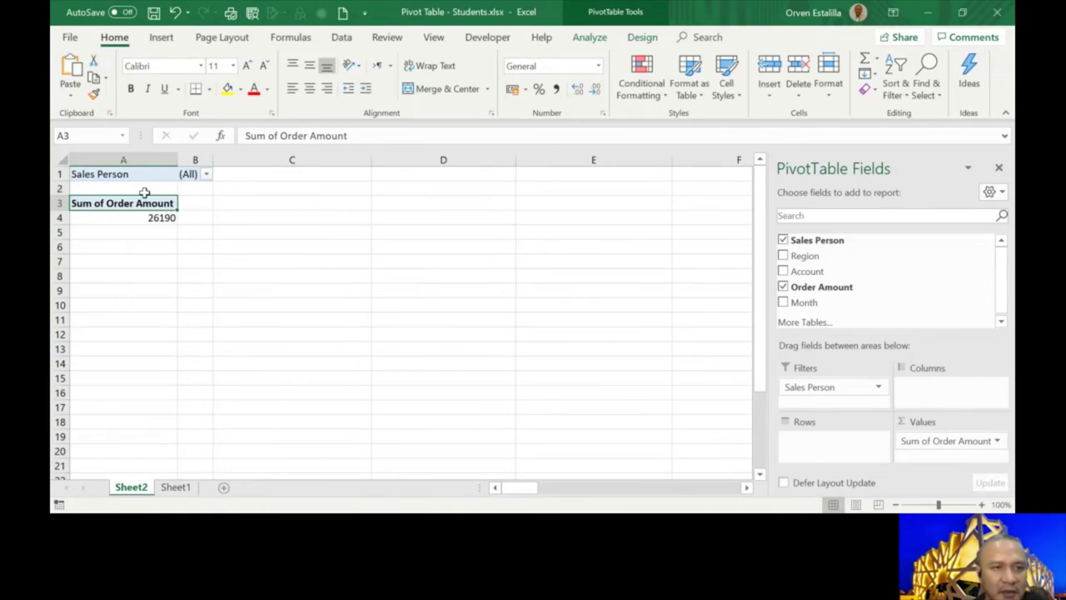
pyautogui.click(206, 175)
pyautogui.click(82, 224)
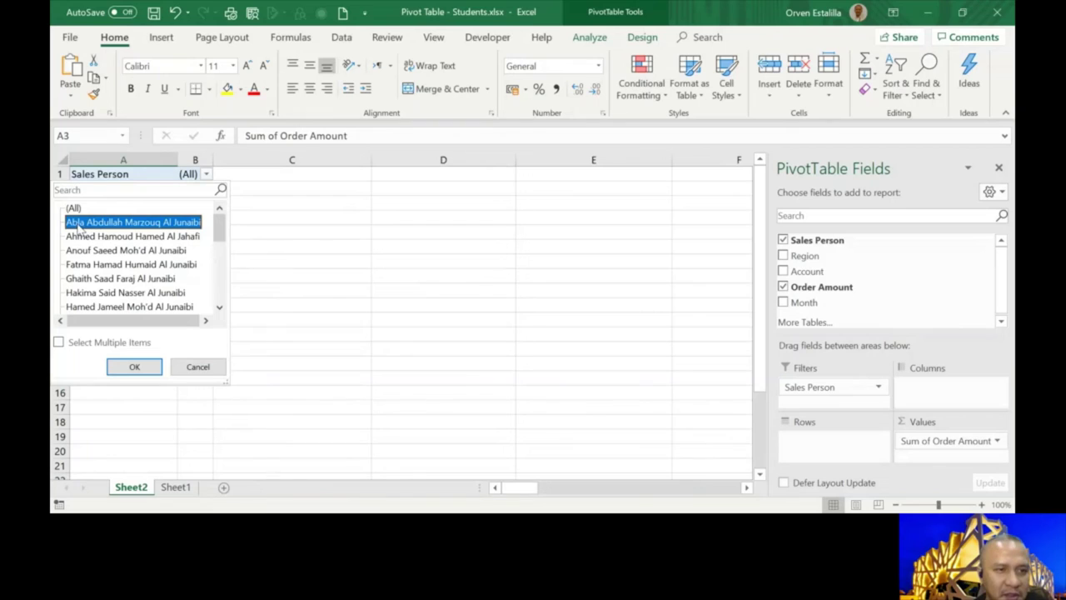
pyautogui.click(58, 342)
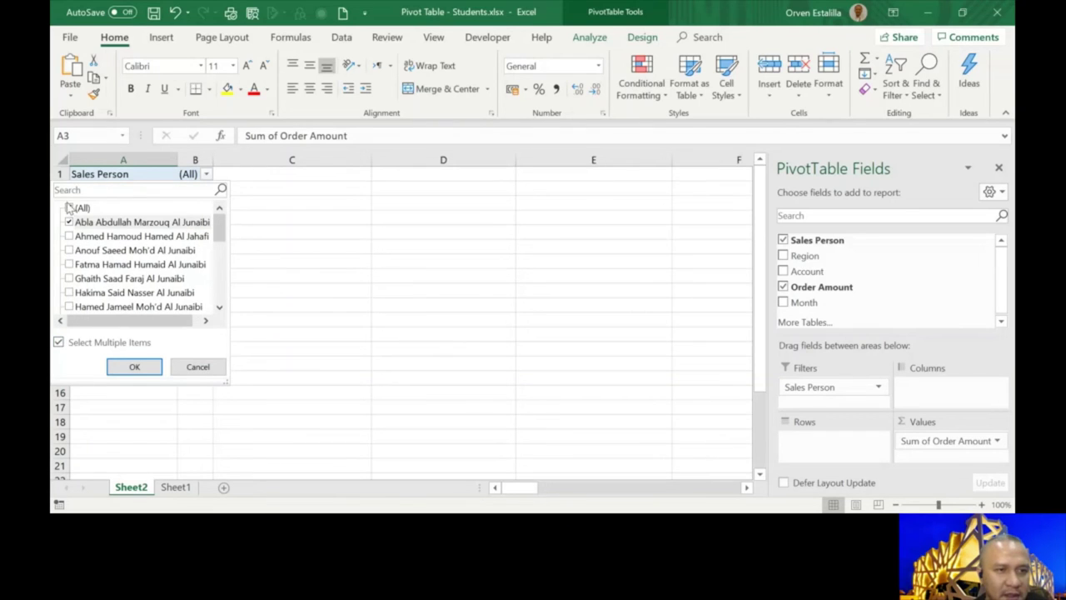
pyautogui.click(147, 368)
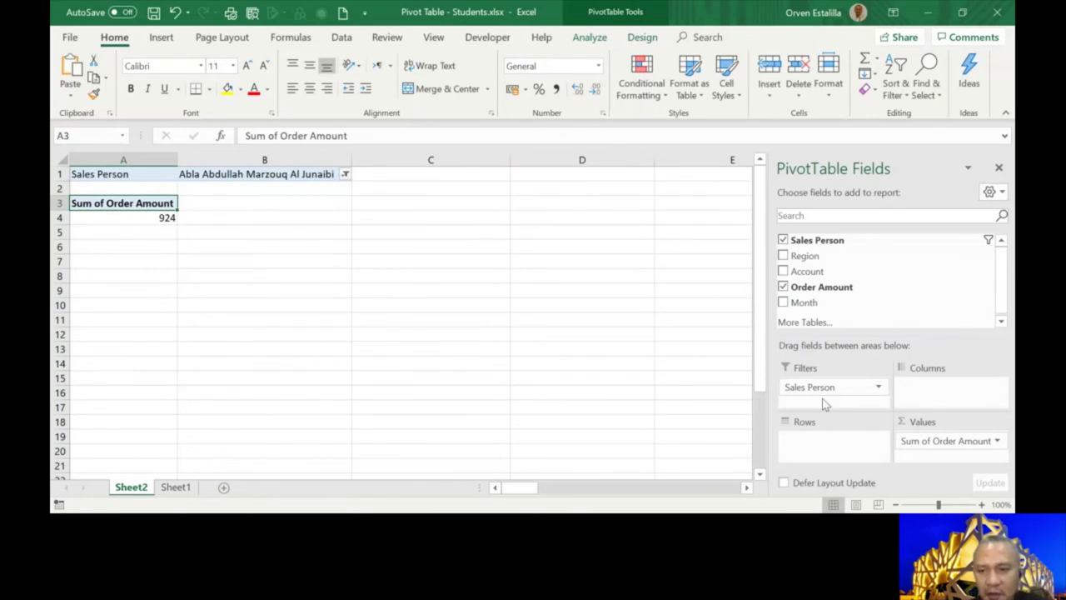
pyautogui.moveTo(824, 388); pyautogui.dragTo(812, 441)
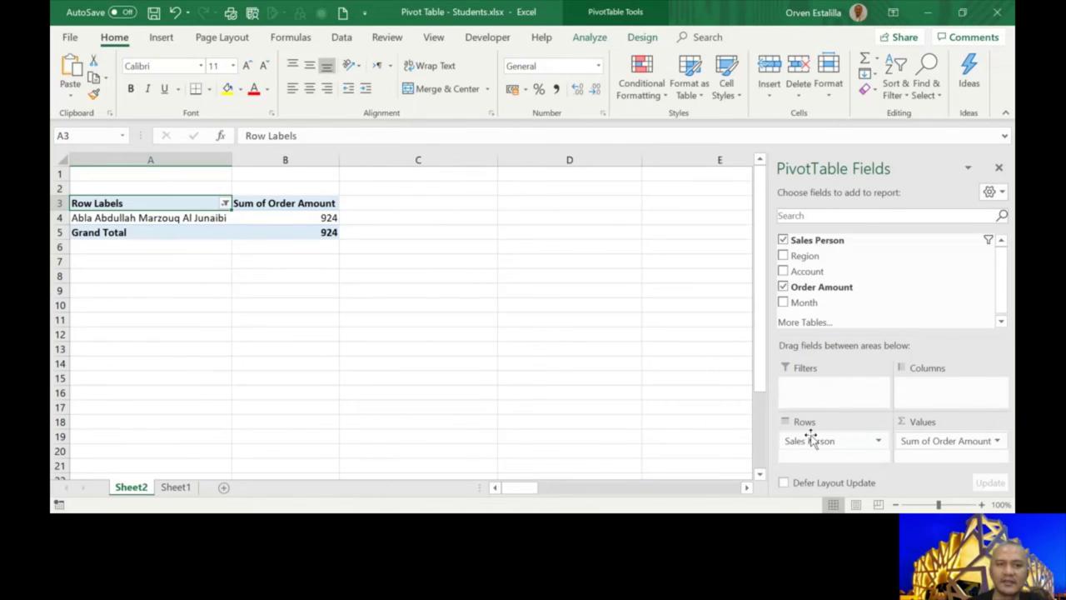
pyautogui.click(225, 204)
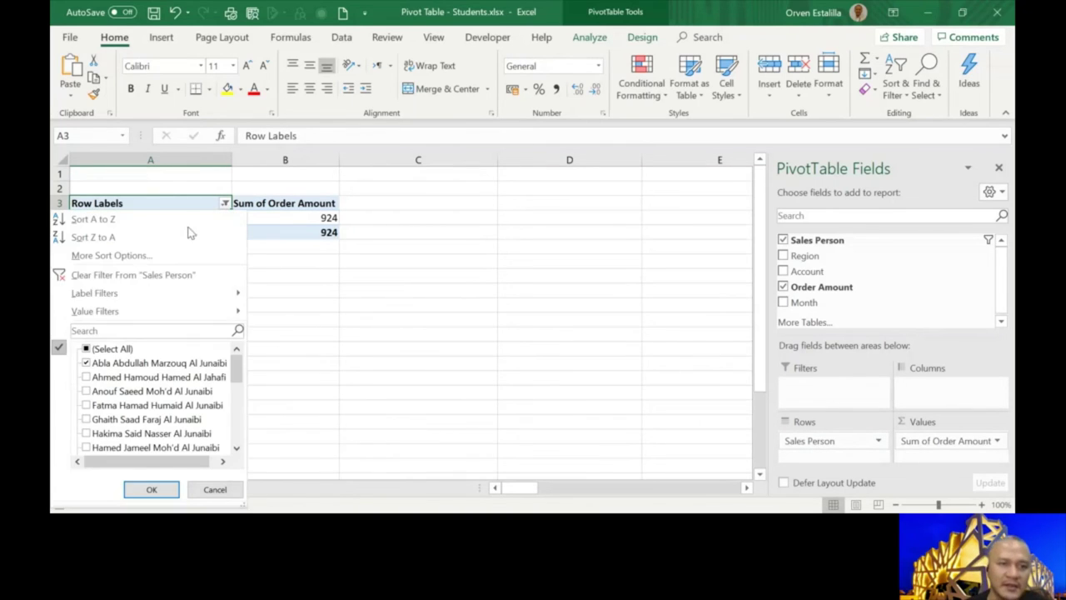
pyautogui.click(85, 349)
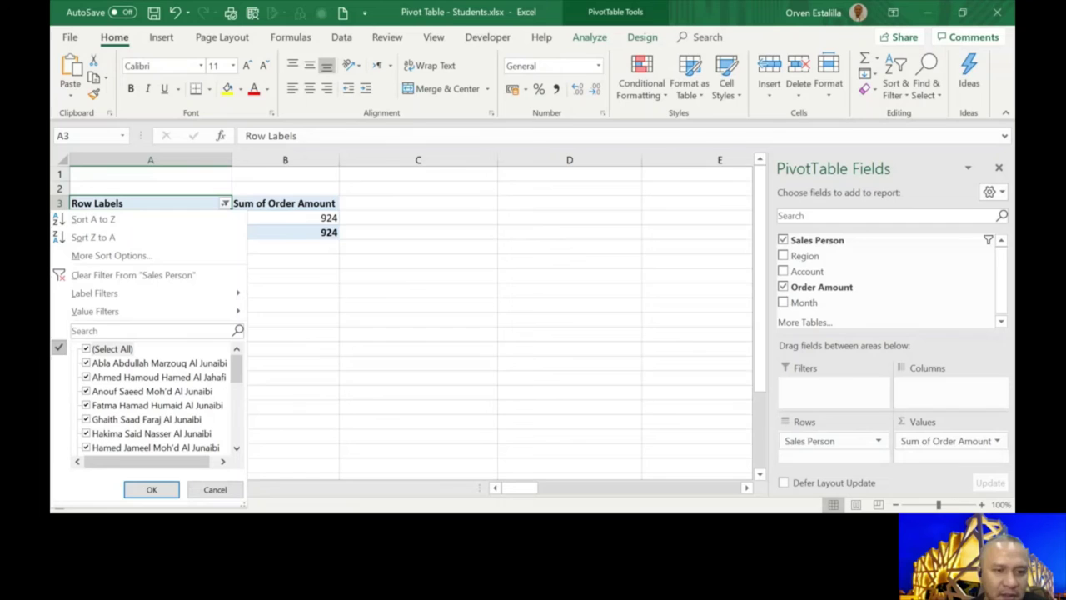
pyautogui.click(154, 491)
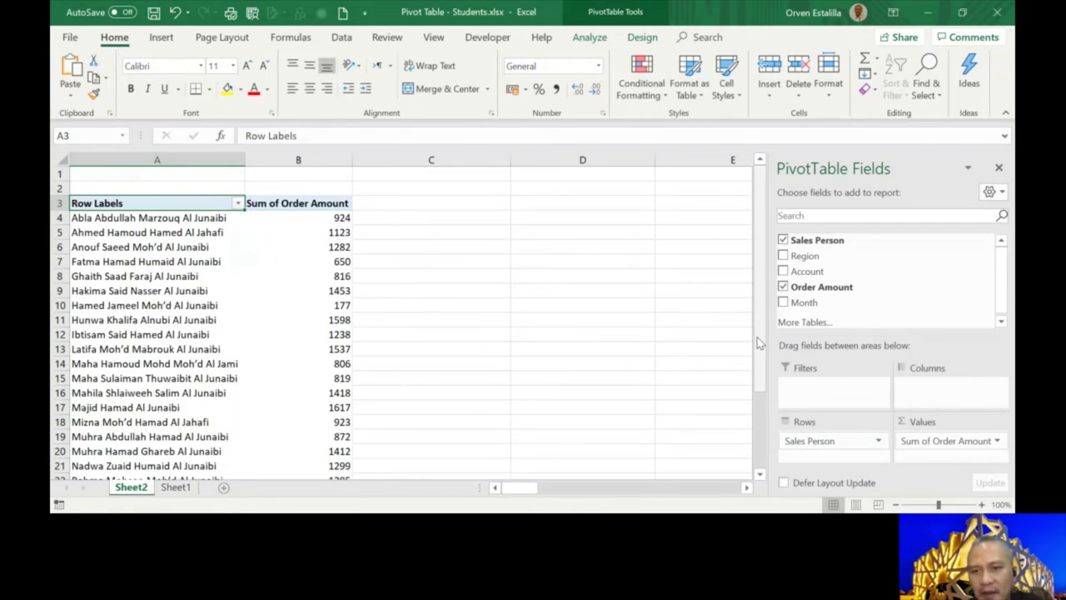
pyautogui.moveTo(761, 274); pyautogui.dragTo(761, 350)
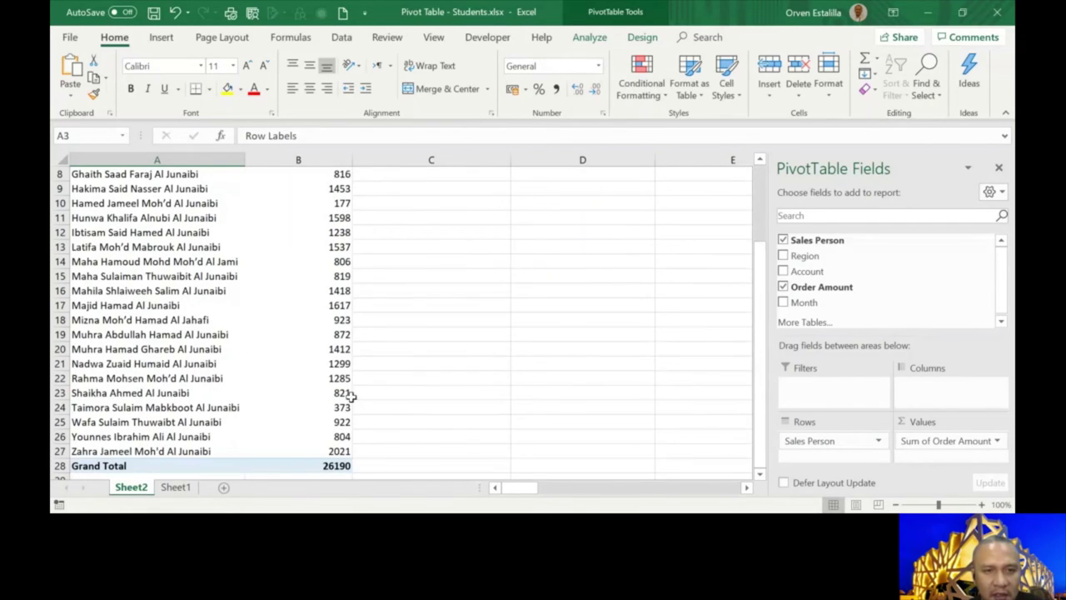
pyautogui.moveTo(761, 426); pyautogui.dragTo(760, 252)
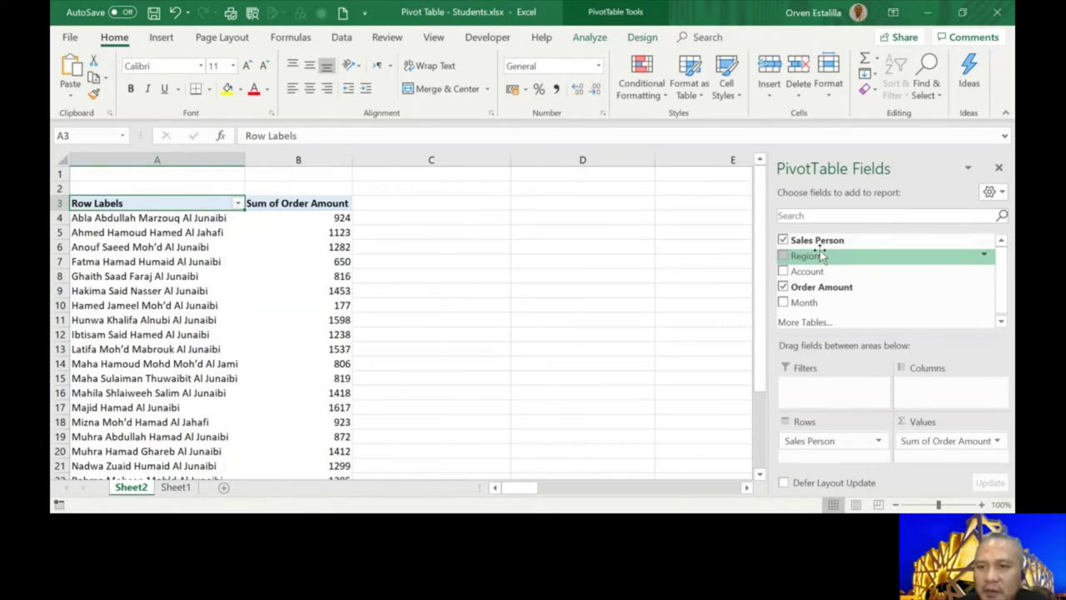
# Re-add Sales Person rows and summed Order Amount, then open the Sum of Order Amount field menu
pyautogui.click(783, 240)
pyautogui.click(782, 286)
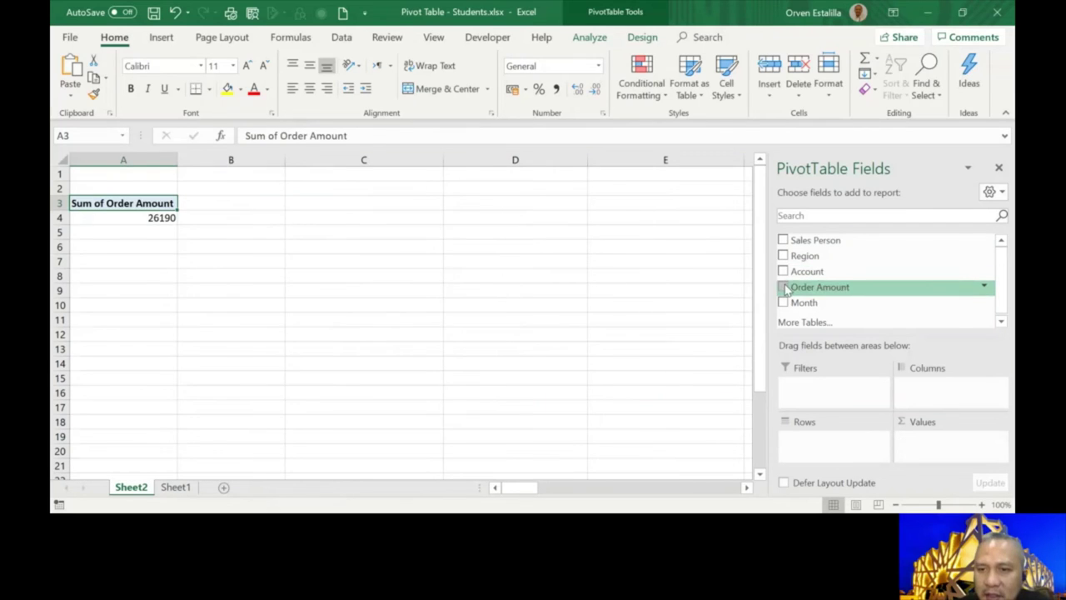
pyautogui.click(783, 241)
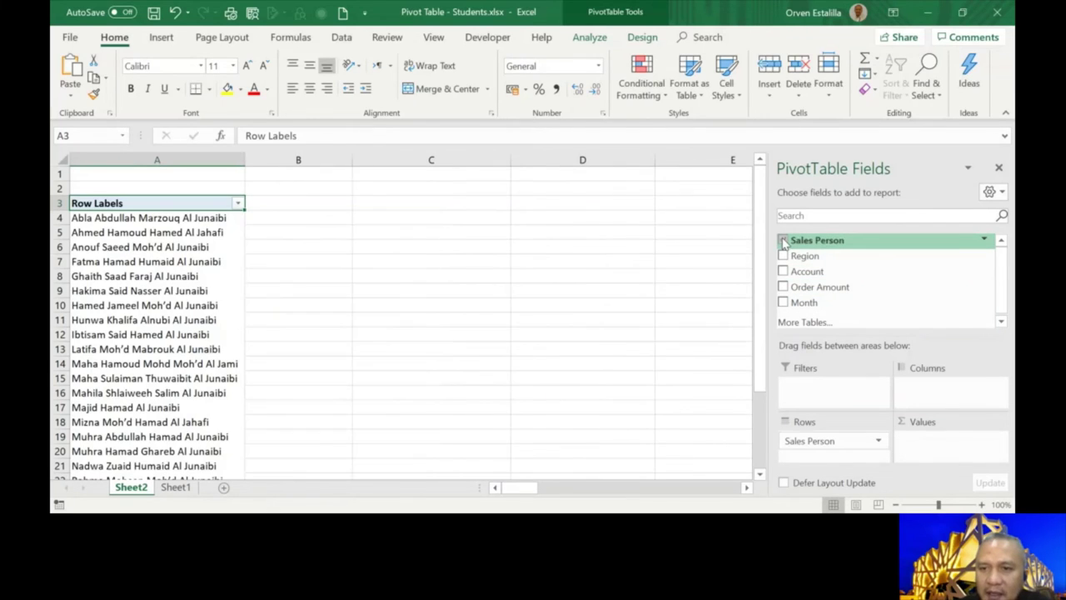
pyautogui.click(783, 288)
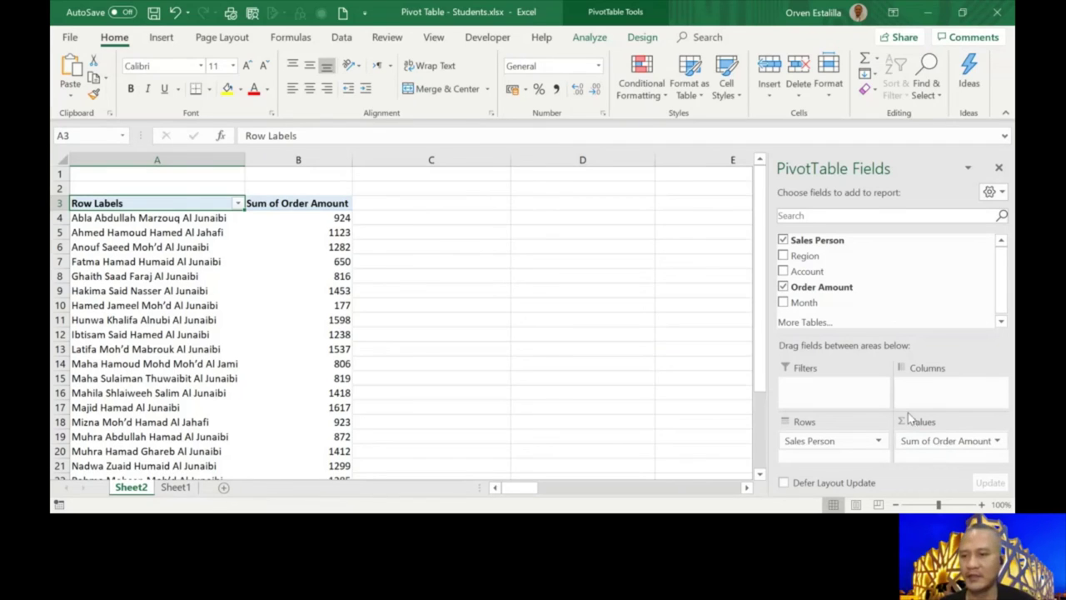
pyautogui.click(996, 443)
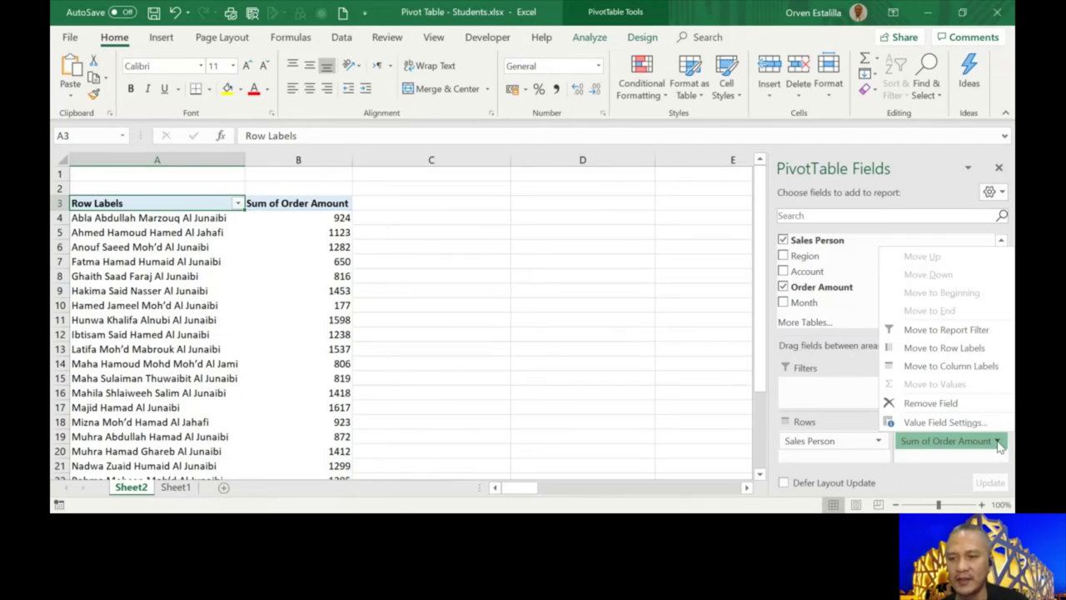
pyautogui.click(970, 423)
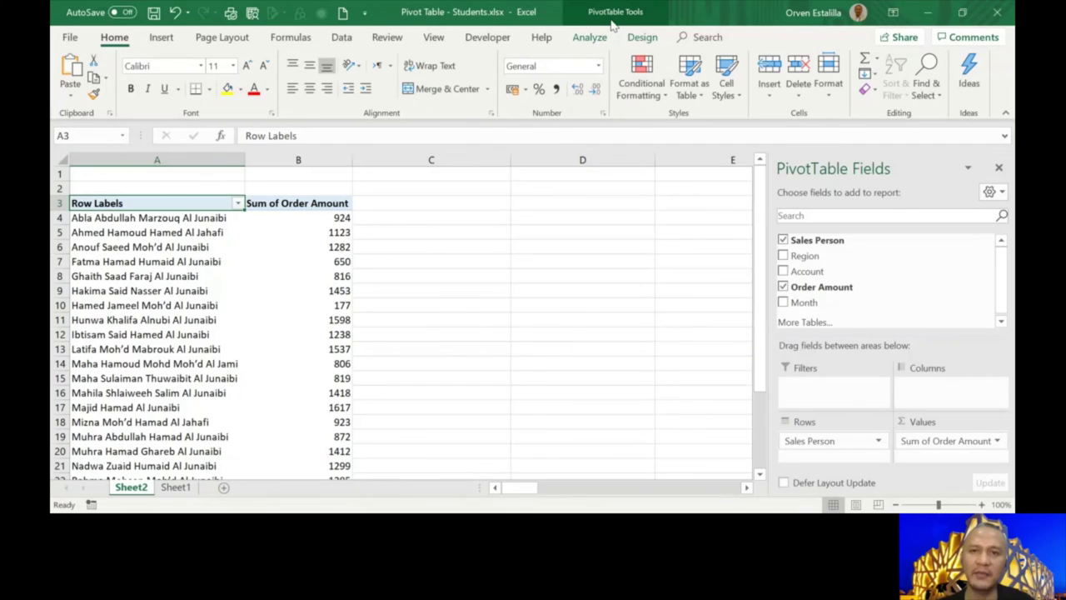
pyautogui.click(593, 38)
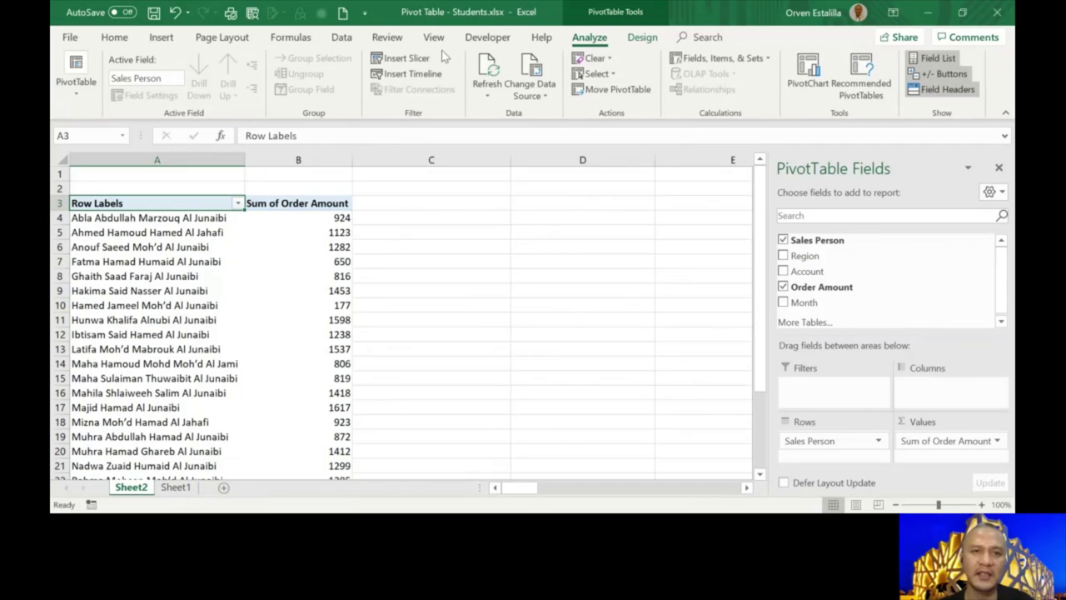
pyautogui.click(408, 60)
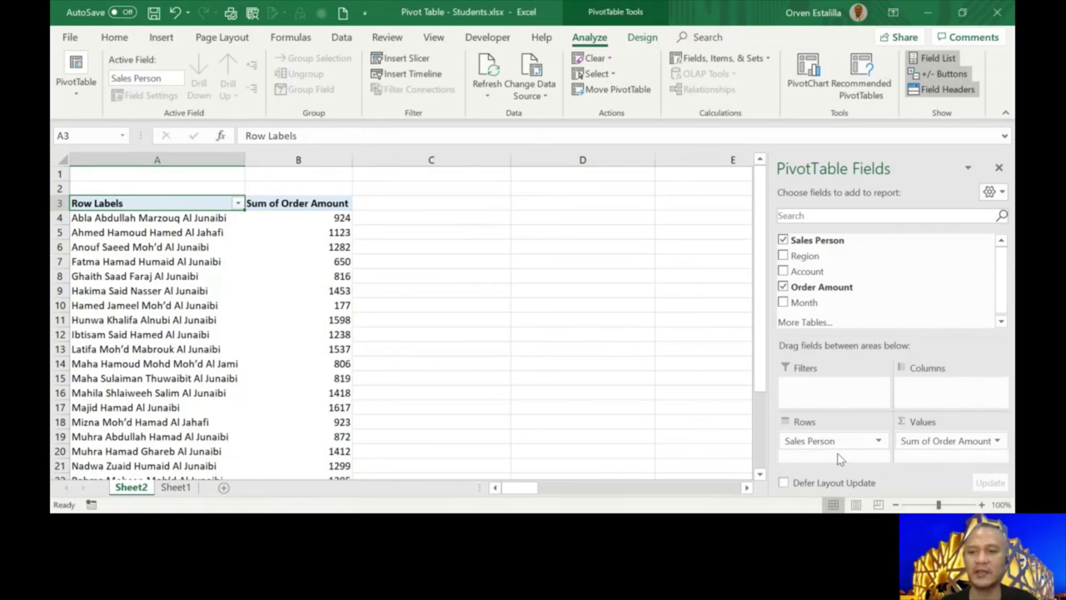
pyautogui.moveTo(833, 444); pyautogui.dragTo(834, 395)
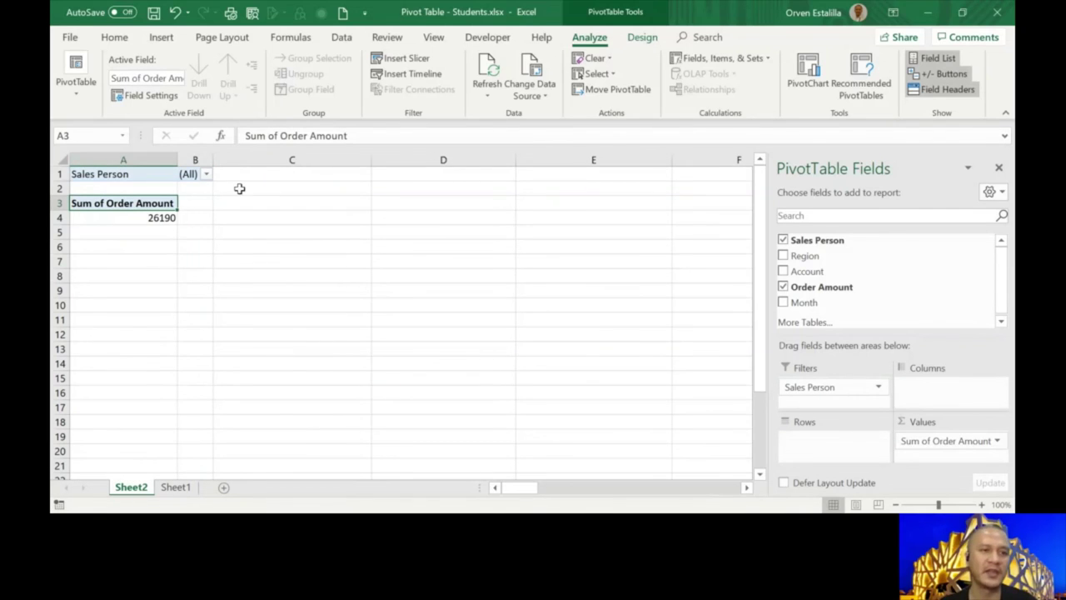
pyautogui.click(206, 176)
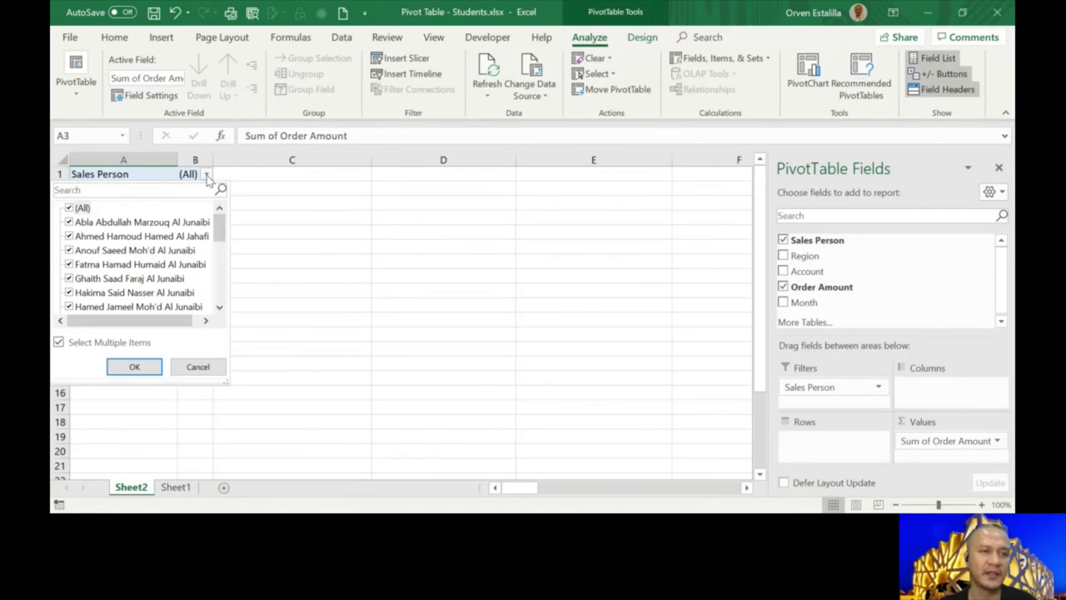
pyautogui.click(69, 208)
pyautogui.click(70, 223)
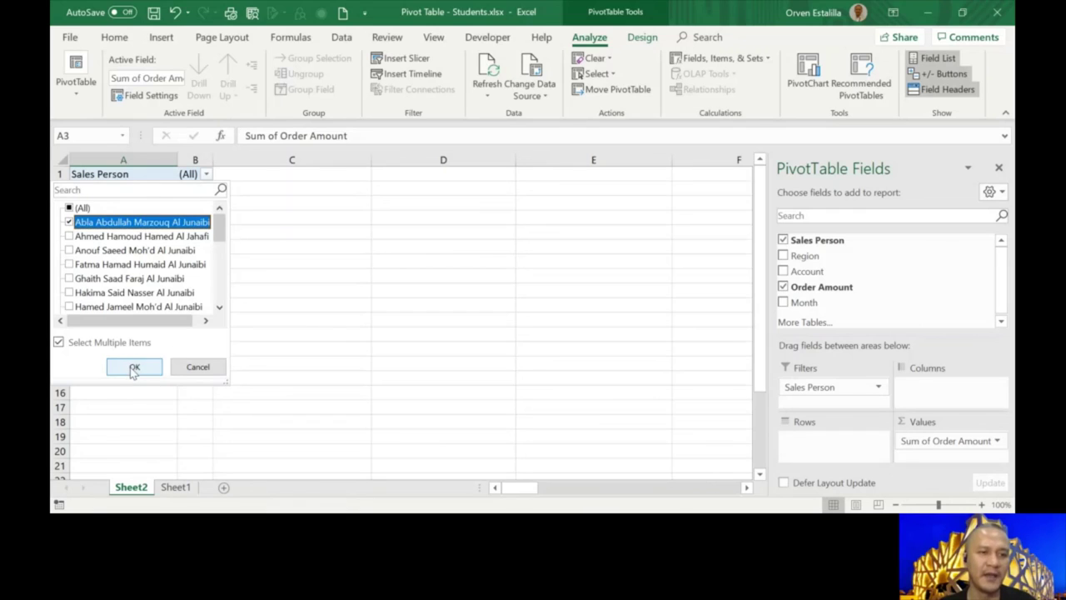
pyautogui.click(134, 366)
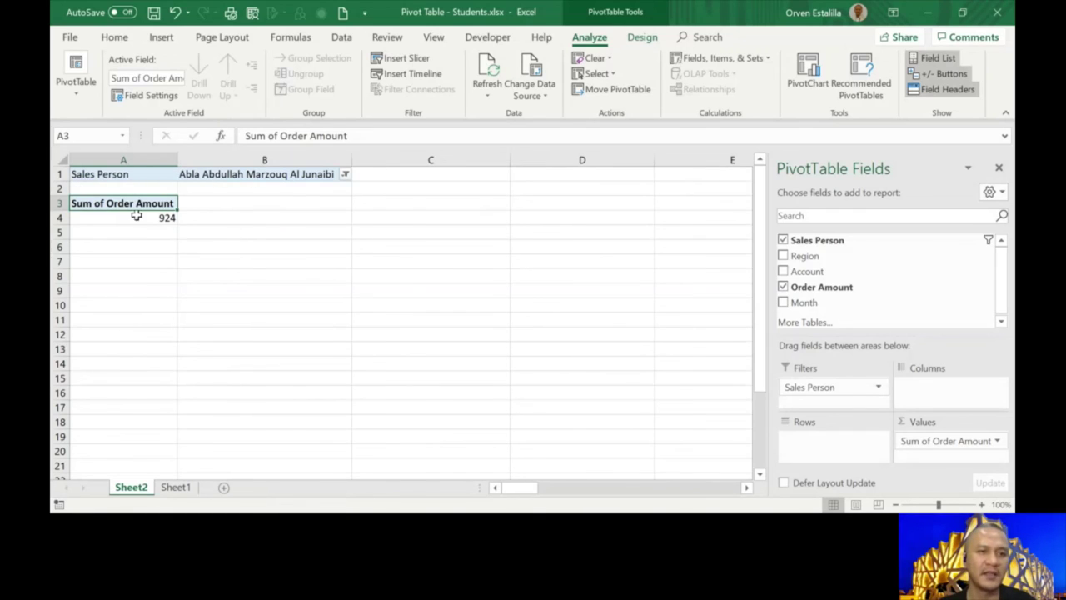
pyautogui.click(167, 215)
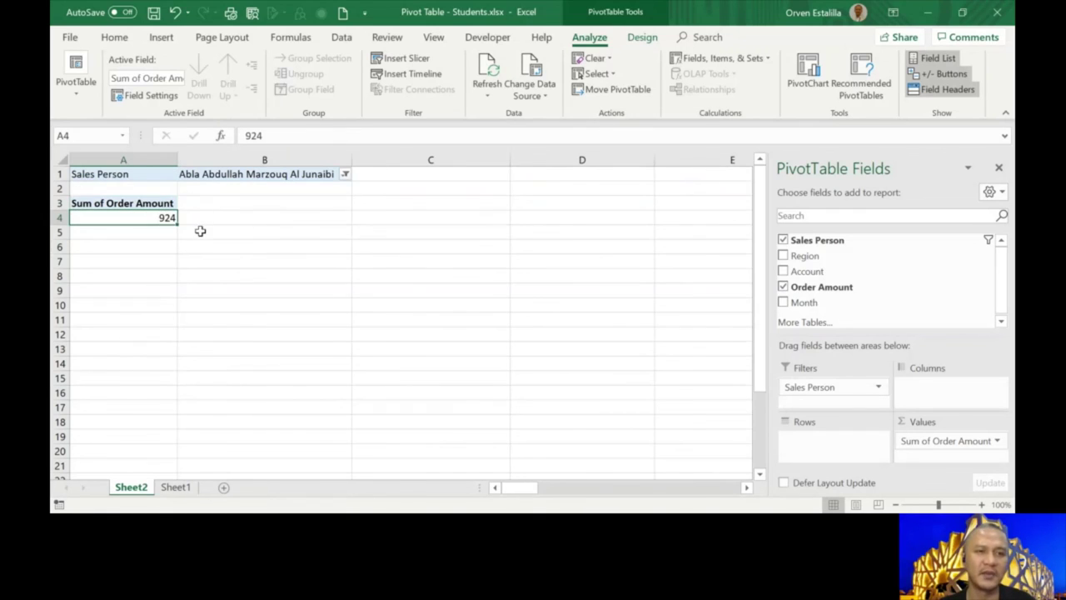
pyautogui.moveTo(836, 388); pyautogui.dragTo(839, 441)
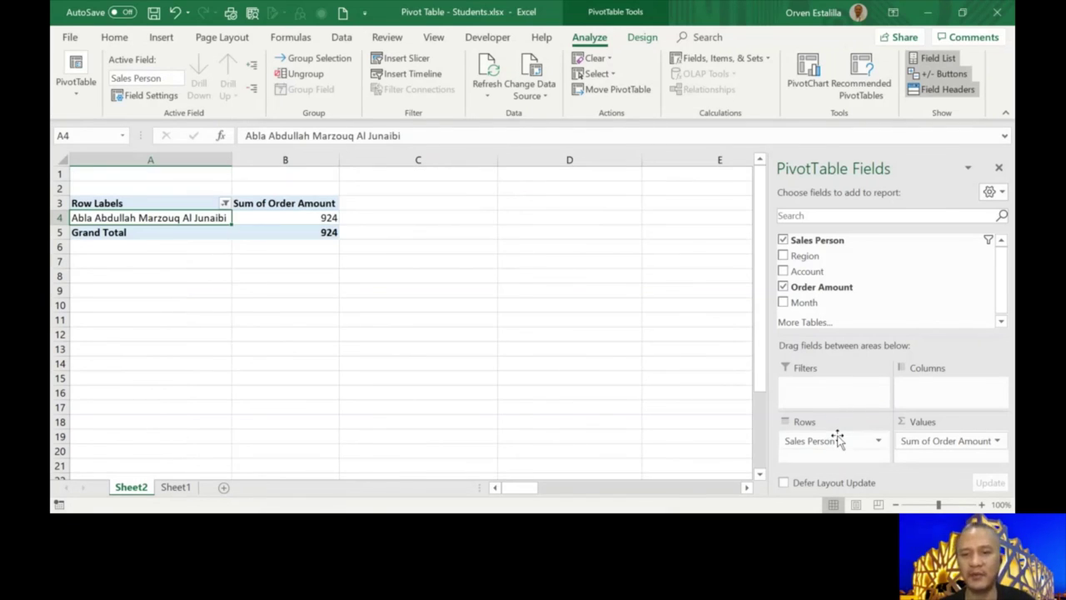
pyautogui.click(224, 203)
pyautogui.click(87, 348)
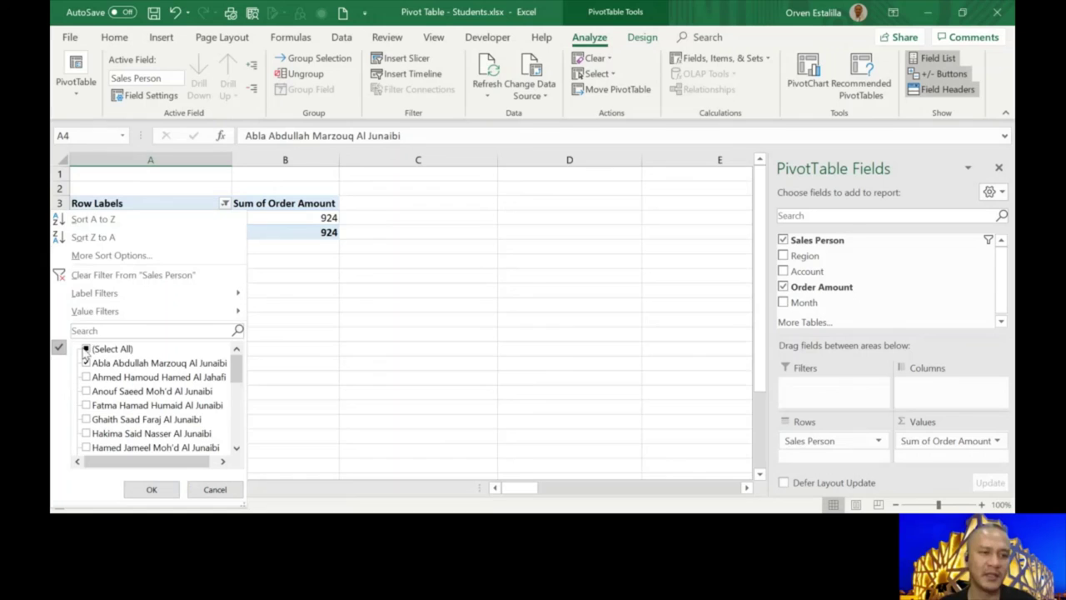
pyautogui.click(152, 490)
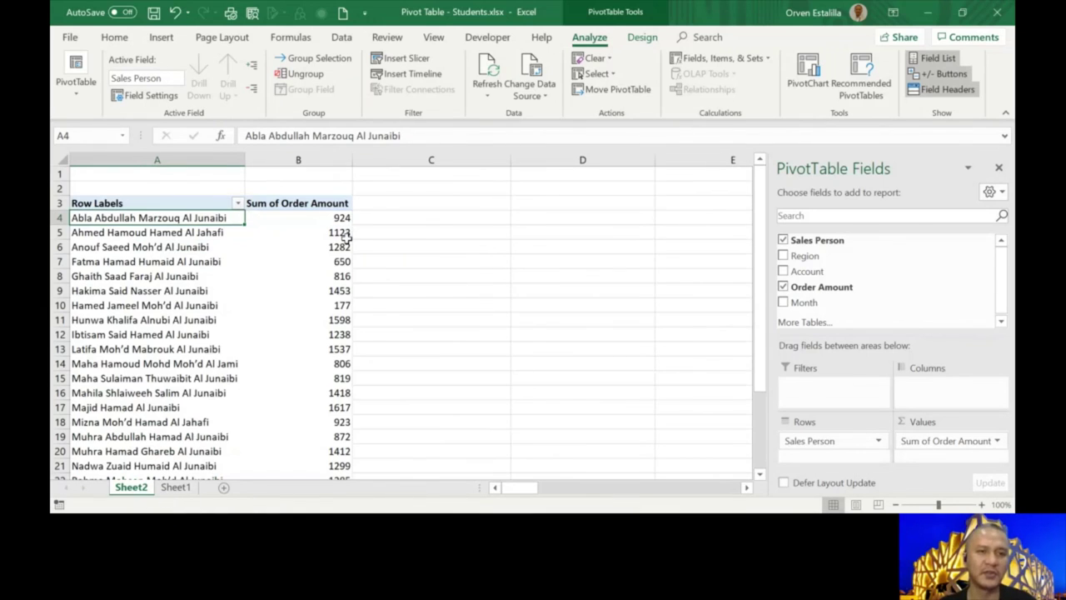
# Insert a Sales Person slicer and place it in column D beside the pivot
pyautogui.click(406, 64)
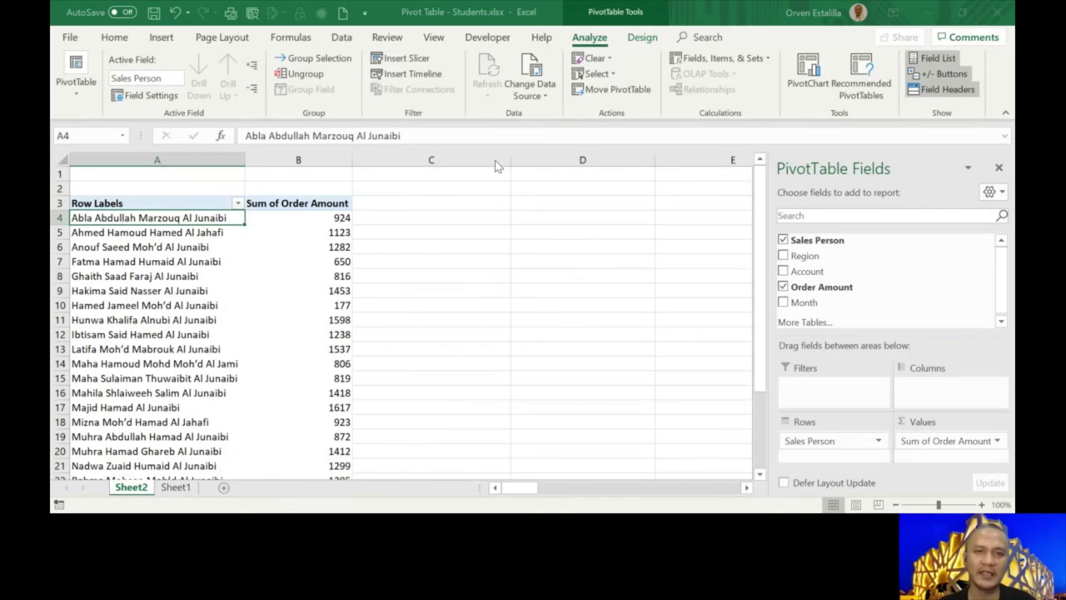
pyautogui.click(567, 441)
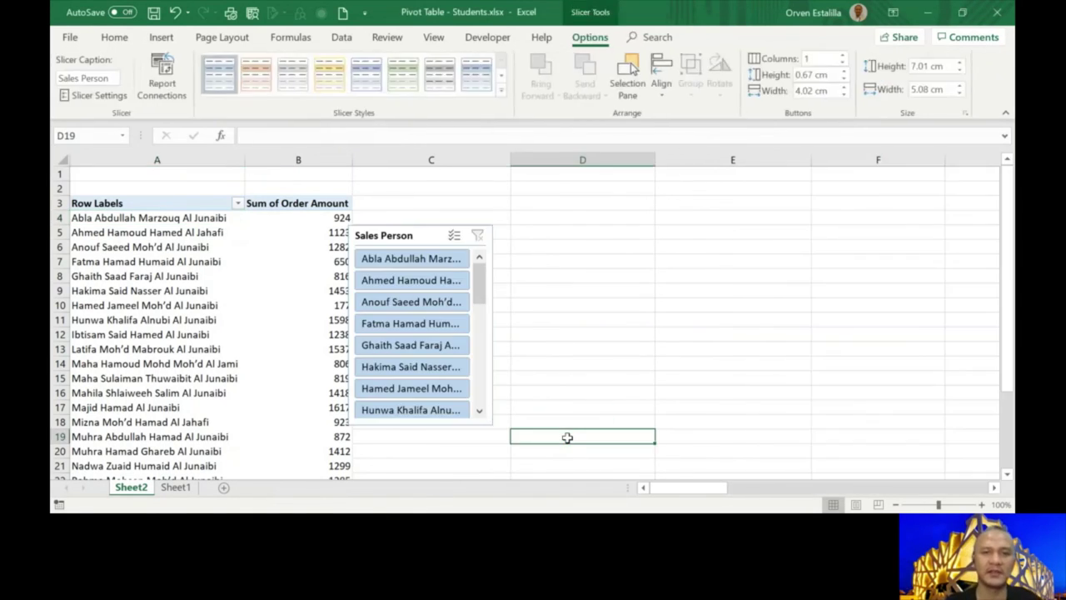
pyautogui.moveTo(408, 236); pyautogui.dragTo(557, 200)
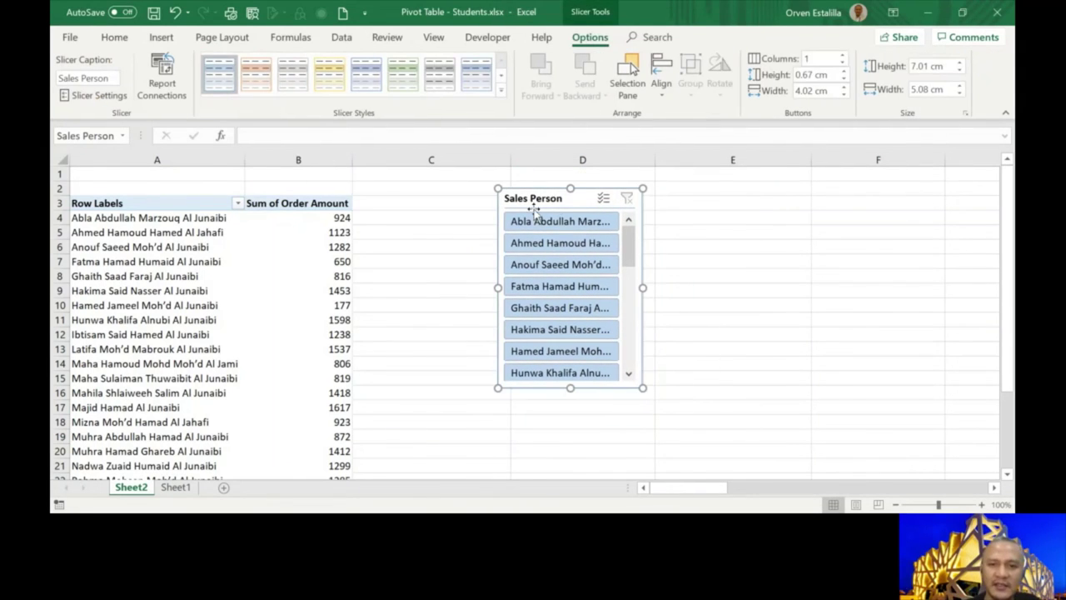
# Filter the pivot through each sales person, ending on the last seller totalling 2021
pyautogui.click(585, 225)
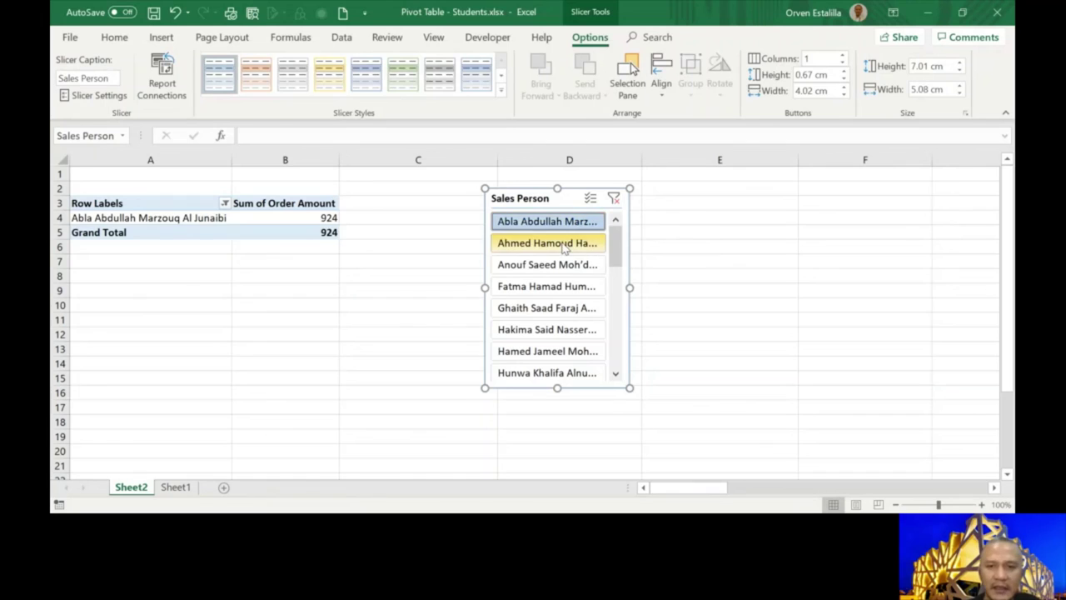
pyautogui.click(563, 244)
pyautogui.click(560, 265)
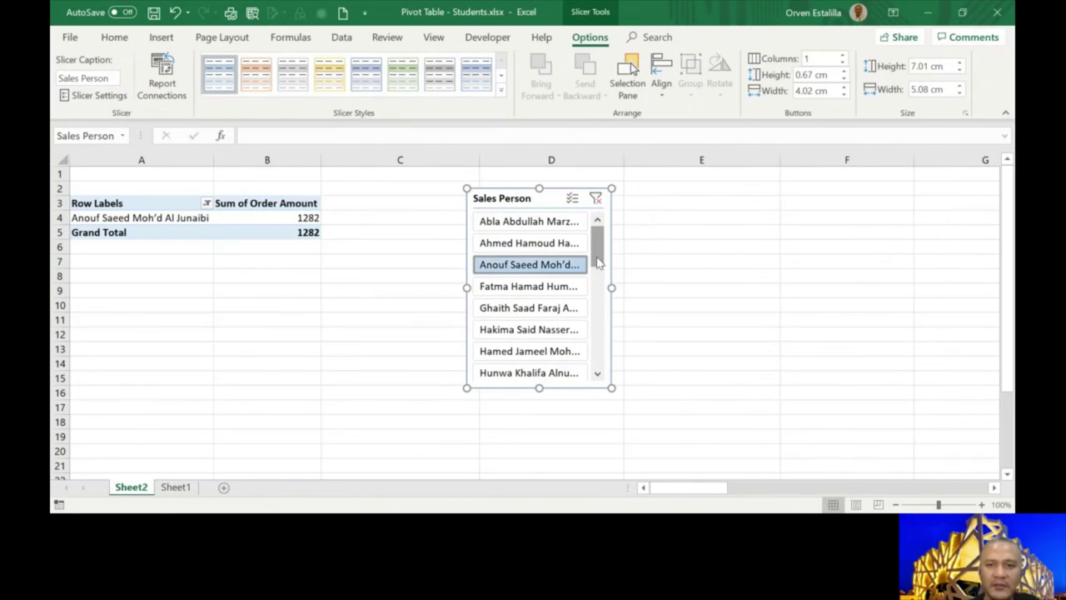
pyautogui.moveTo(598, 258); pyautogui.dragTo(595, 357)
pyautogui.click(547, 353)
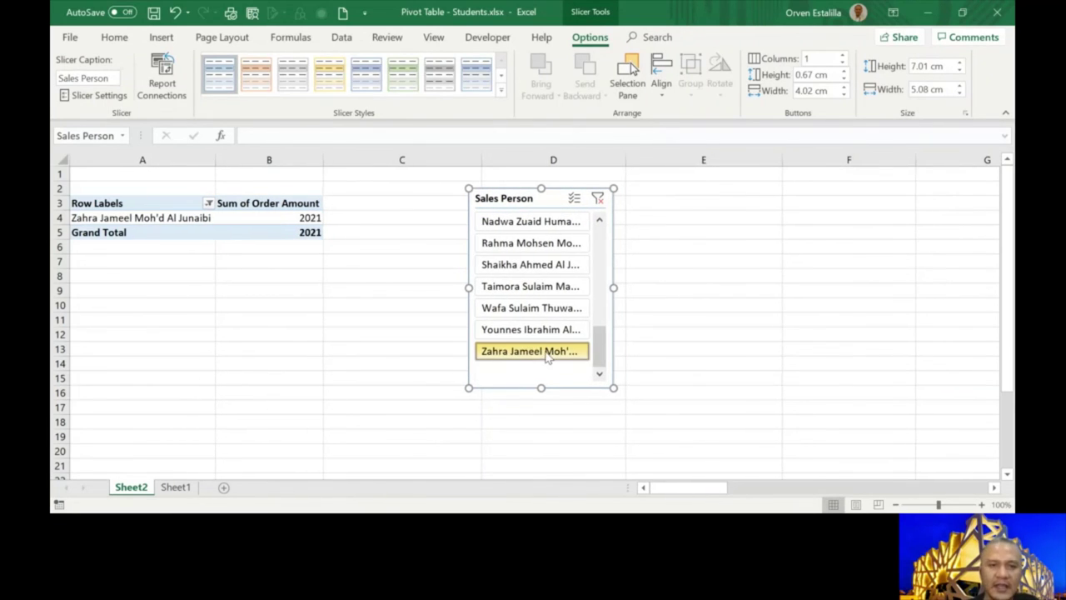